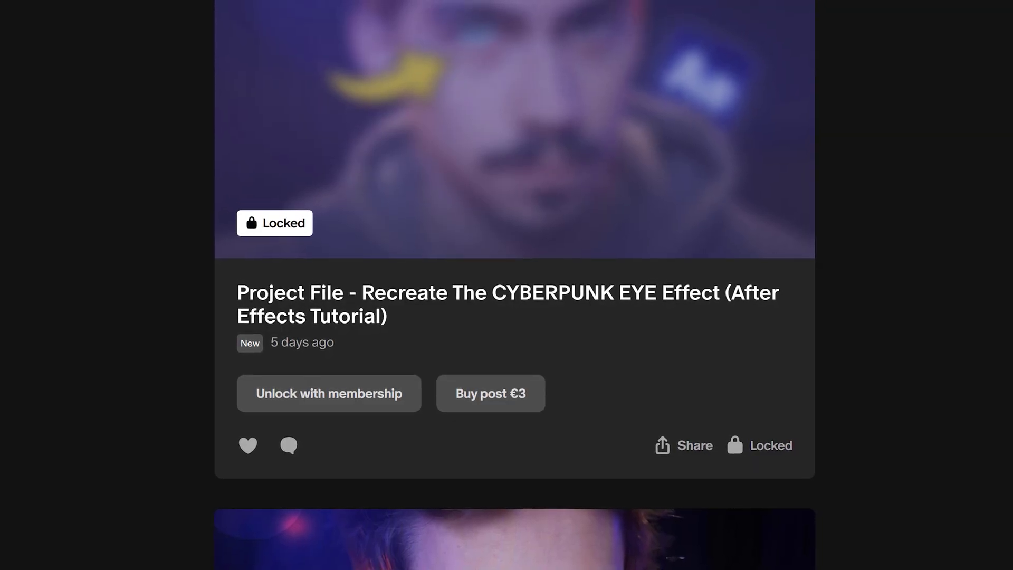
# Step: Scroll down the Patreon feed past the locked Cyberpunk Eye project-file post
pyautogui.scroll(-10, 506, 284)
pyautogui.scroll(-15, 506, 285)
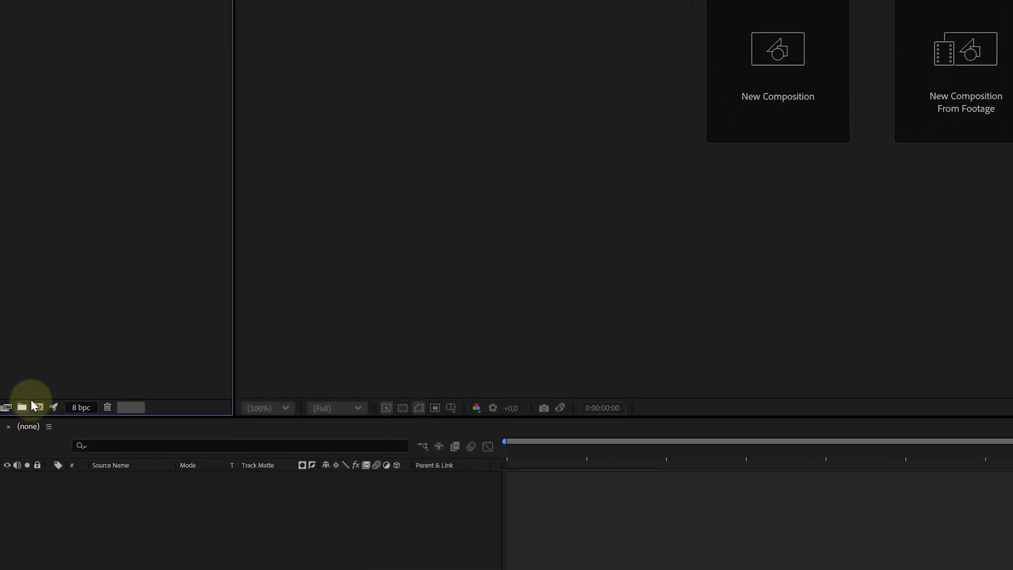
# Step: Create a new composition named Squid Game at 30 fps
pyautogui.click(40, 410)
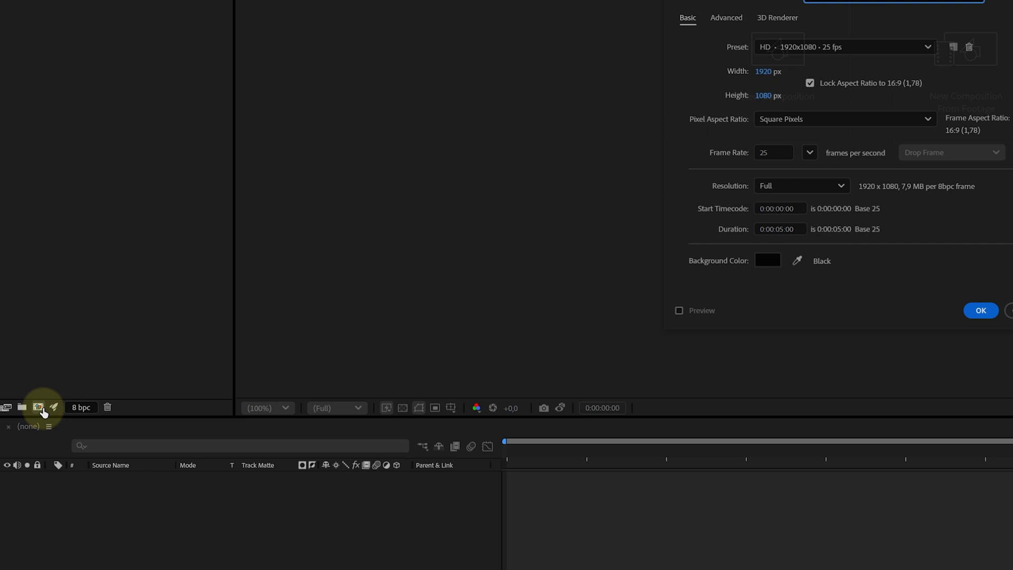
pyautogui.write('Squid Game')
pyautogui.click(587, 215)
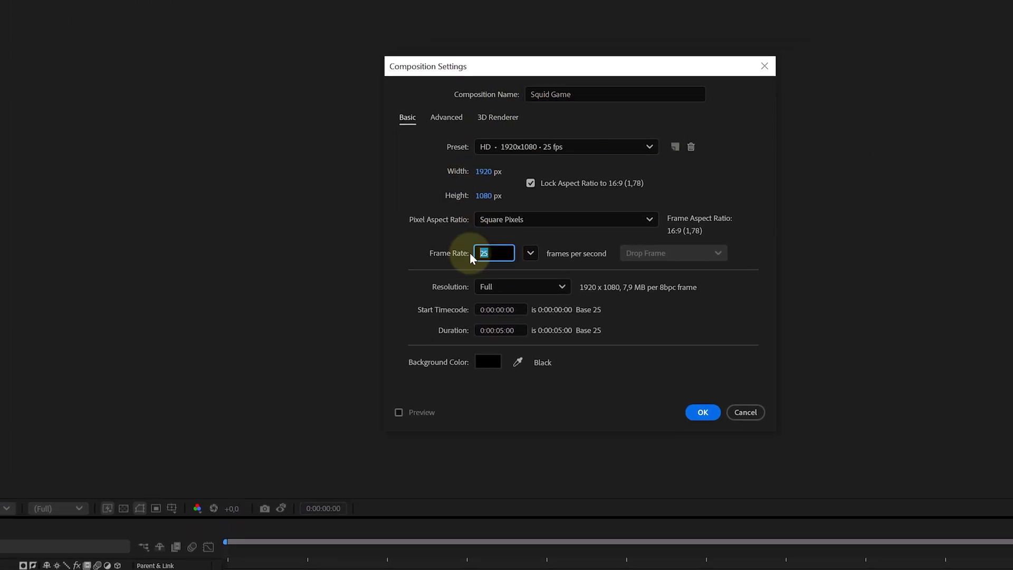
pyautogui.write('30')
pyautogui.doubleClick(496, 329)
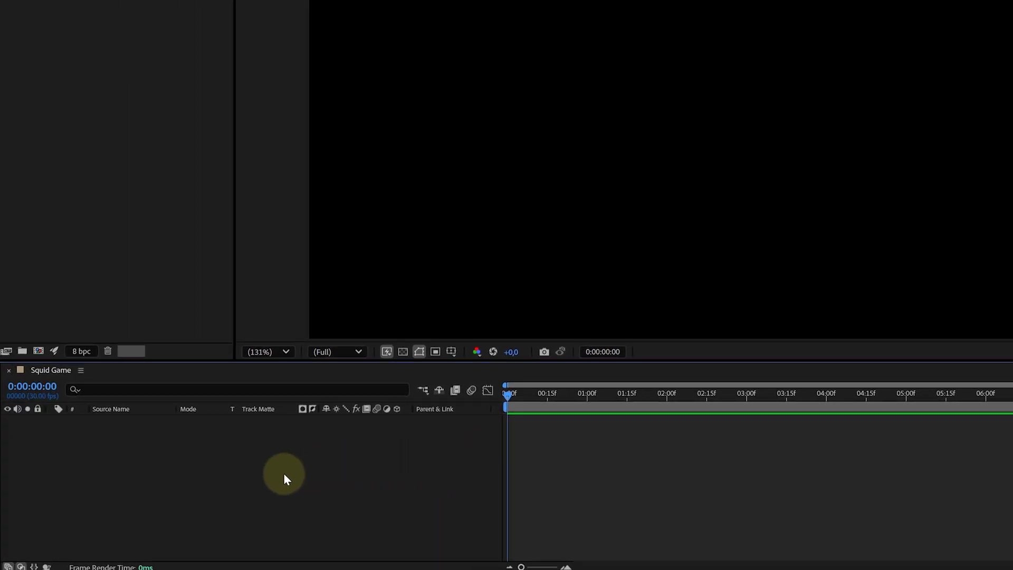
# Step: Add a full-frame Background solid coloured bright pink FF73CB
pyautogui.rightClick(284, 472)
pyautogui.moveTo(337, 328)
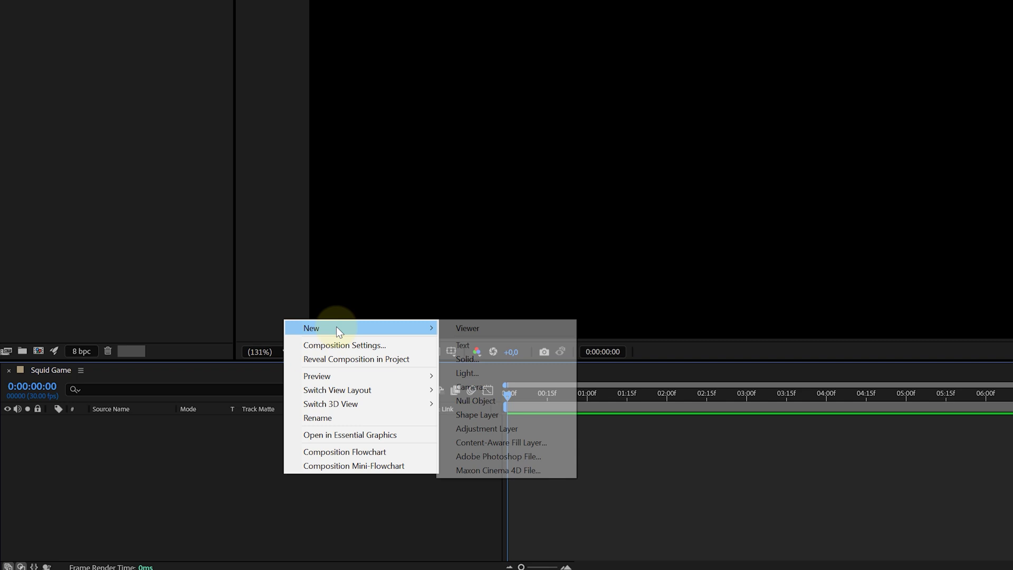
pyautogui.click(499, 364)
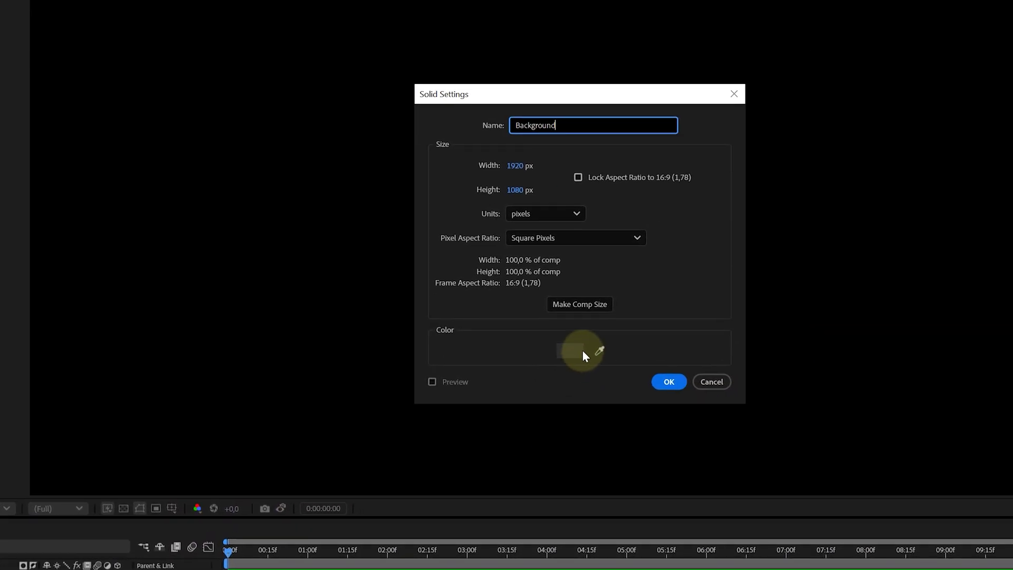
pyautogui.click(863, 199)
pyautogui.click(615, 194)
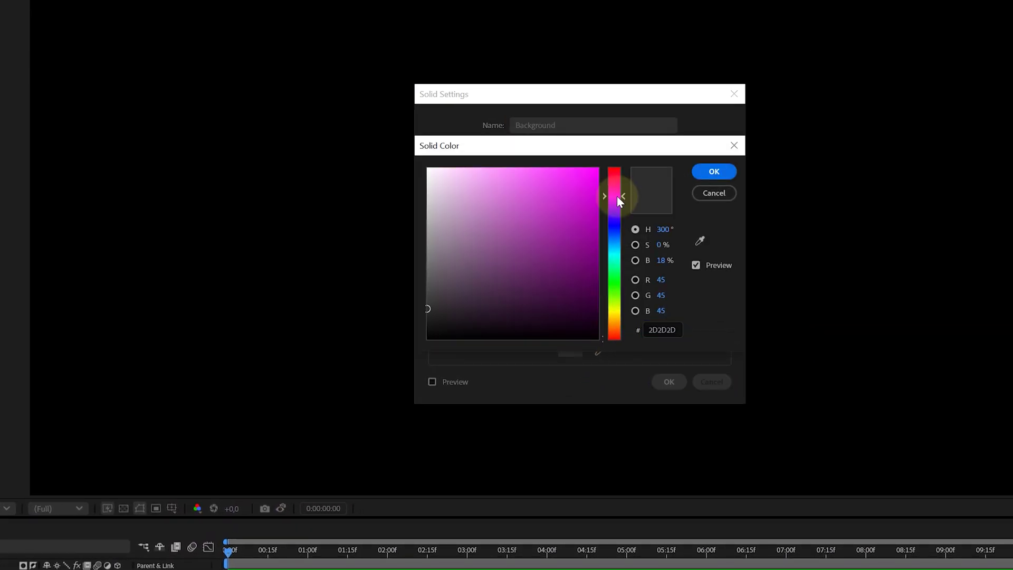
pyautogui.click(521, 168)
pyautogui.moveTo(616, 196); pyautogui.dragTo(618, 185)
pyautogui.click(697, 172)
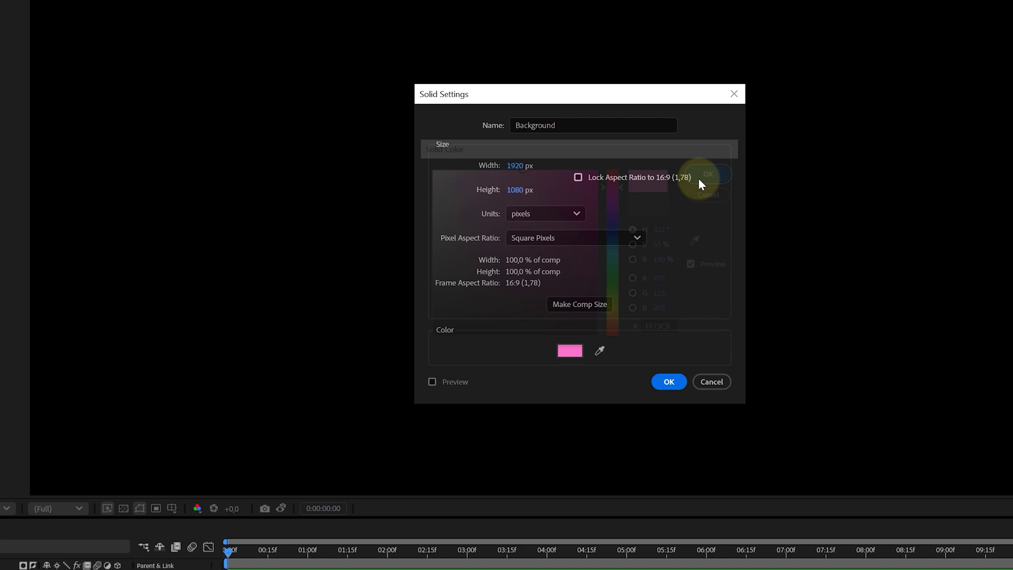
pyautogui.click(663, 379)
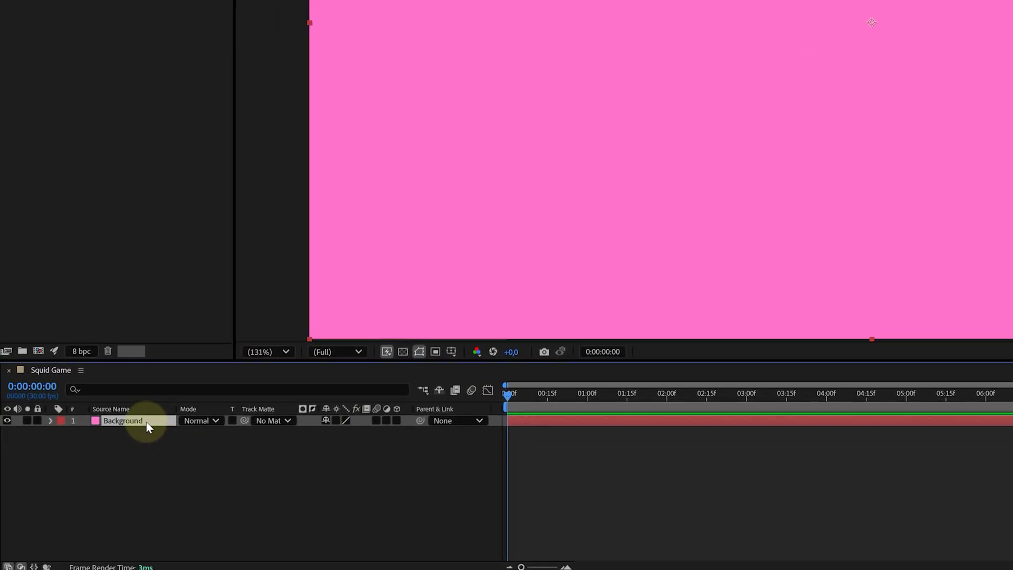
# Step: Duplicate the Background layer and rename the copy Fractal Noise
pyautogui.hotkey('ctrl', 'd')
pyautogui.press('Return')
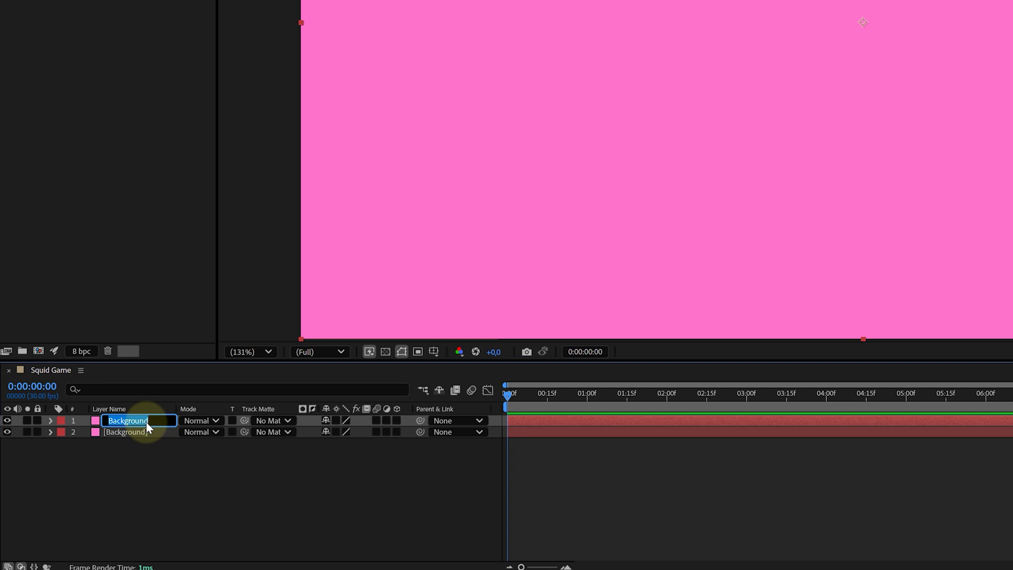
pyautogui.write('Fractal Noise')
pyautogui.press('Return')
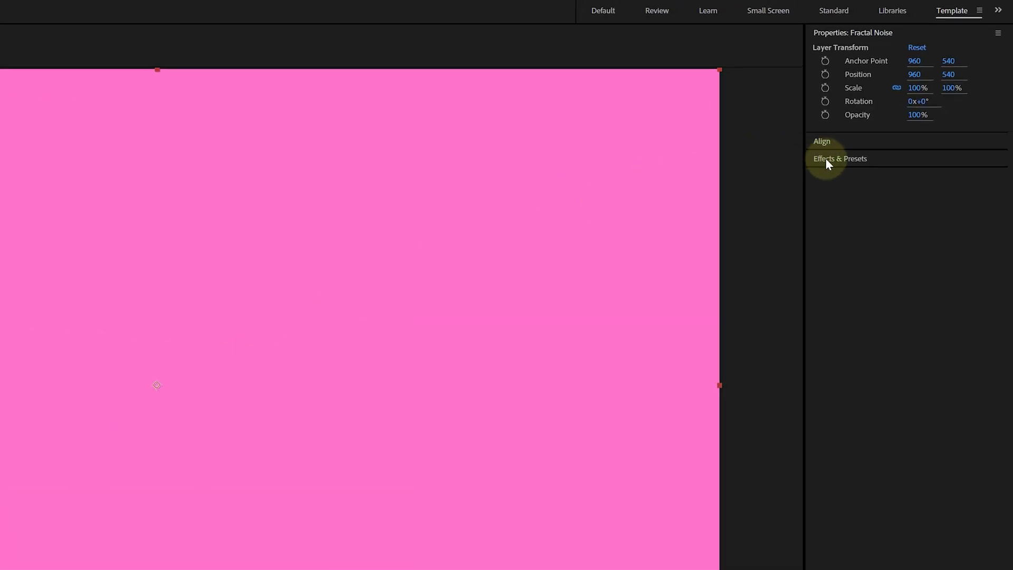
# Step: Apply Fractal Noise with Contrast 17, Brightness -50, Complexity 10 and finer Sub Settings
pyautogui.click(826, 160)
pyautogui.write('fractal noise')
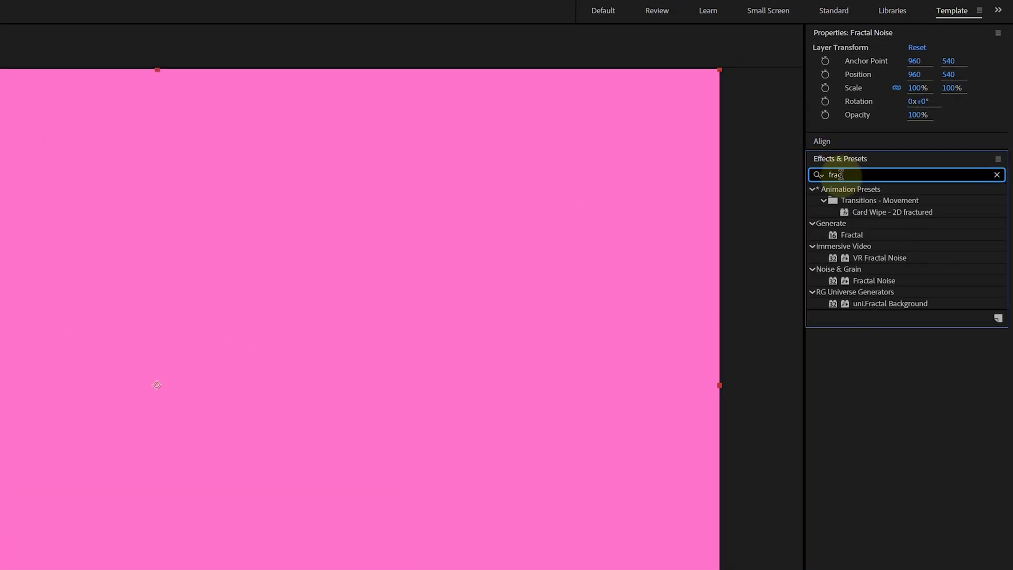
pyautogui.click(873, 224)
pyautogui.doubleClick(874, 223)
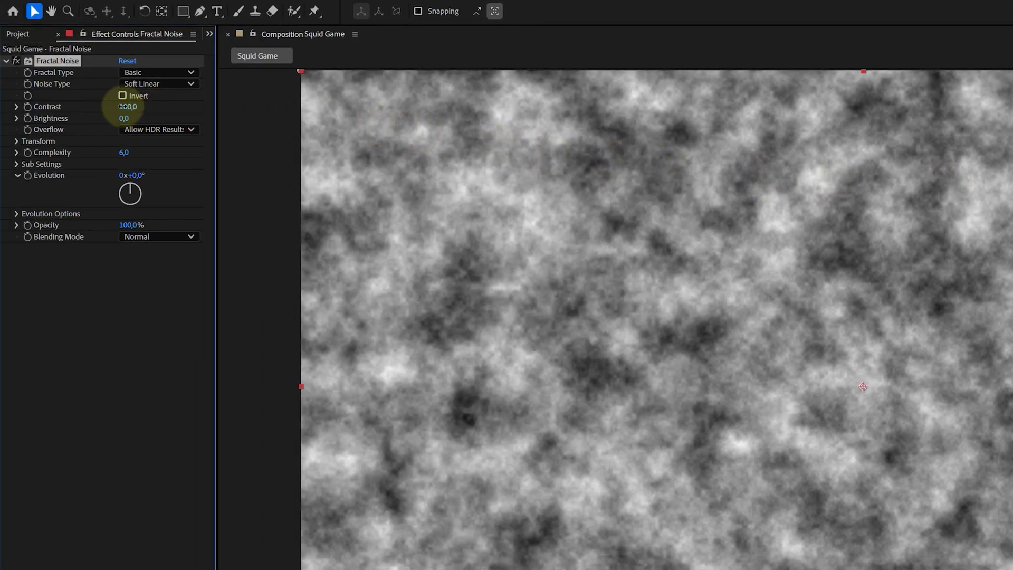
pyautogui.moveTo(121, 107); pyautogui.dragTo(68, 102)
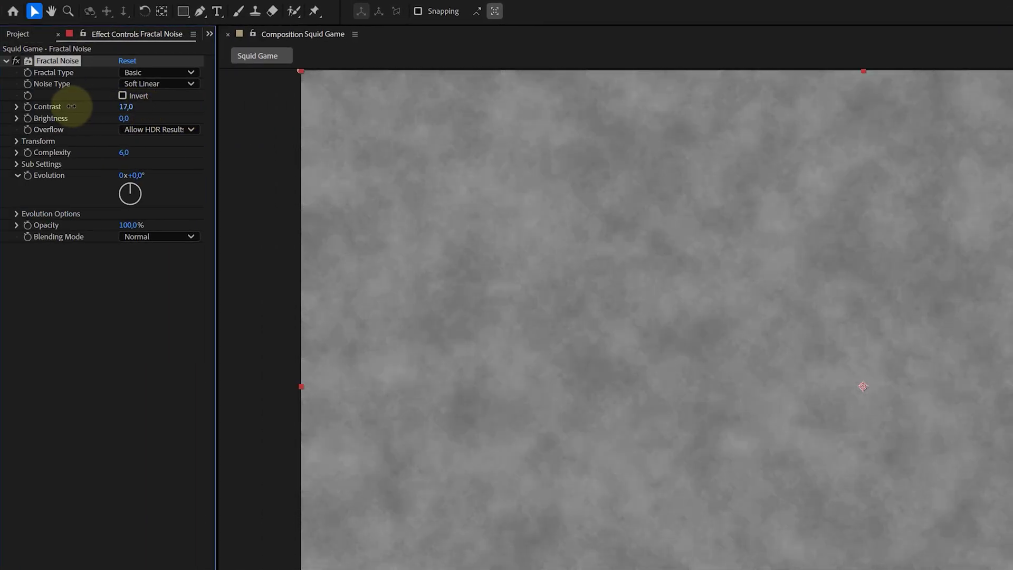
pyautogui.moveTo(125, 119); pyautogui.dragTo(91, 122)
pyautogui.moveTo(125, 152); pyautogui.dragTo(393, 146)
pyautogui.click(17, 164)
pyautogui.moveTo(126, 186); pyautogui.dragTo(224, 173)
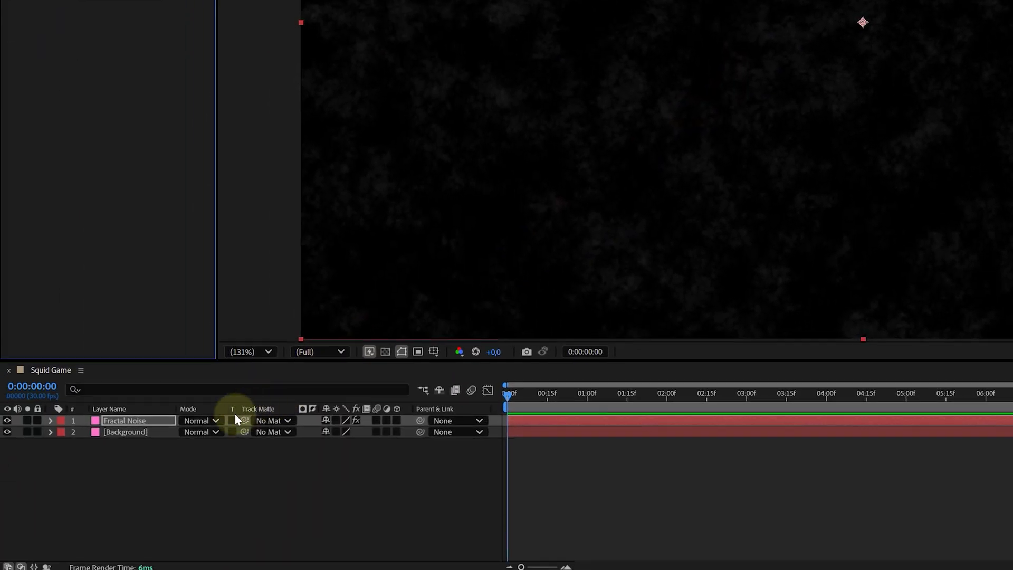
# Step: Set the Fractal Noise layer's blending mode to Screen
pyautogui.click(212, 420)
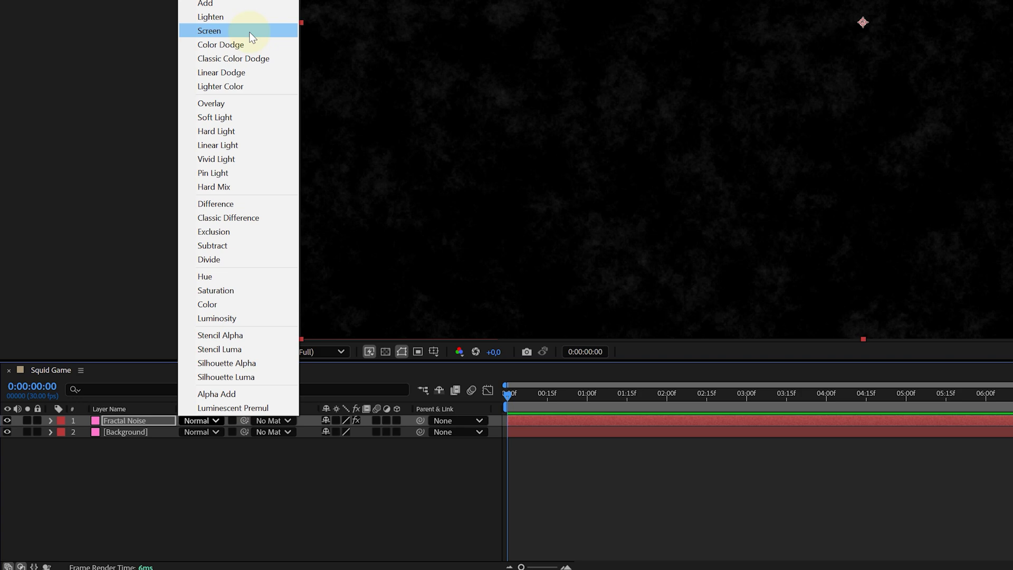
pyautogui.click(249, 31)
pyautogui.click(128, 420)
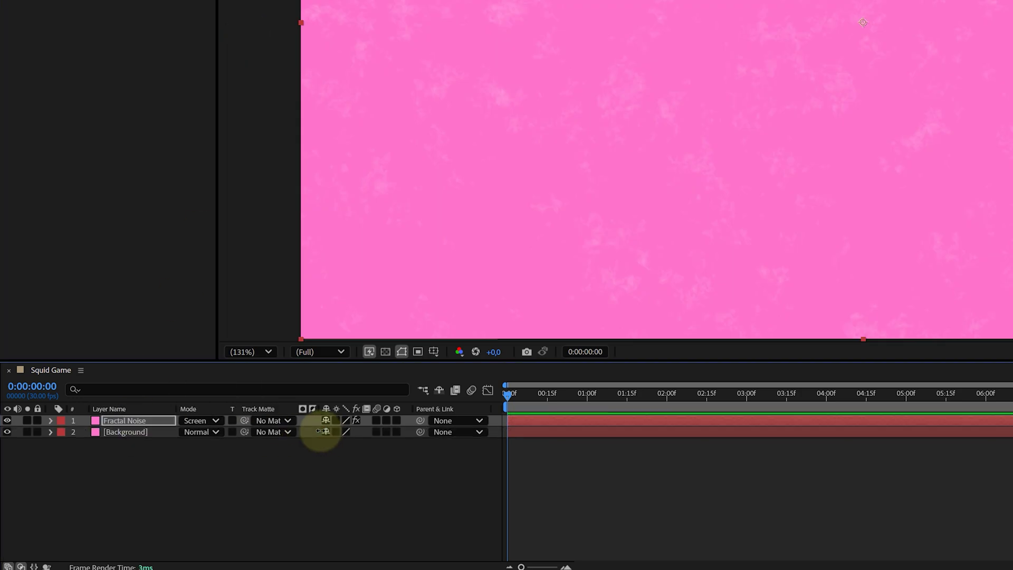
# Step: Pre-compose Background and Fractal Noise into a Background composition with adjusted duration
pyautogui.keyDown('shift'); pyautogui.click(155, 432); pyautogui.keyUp('shift')
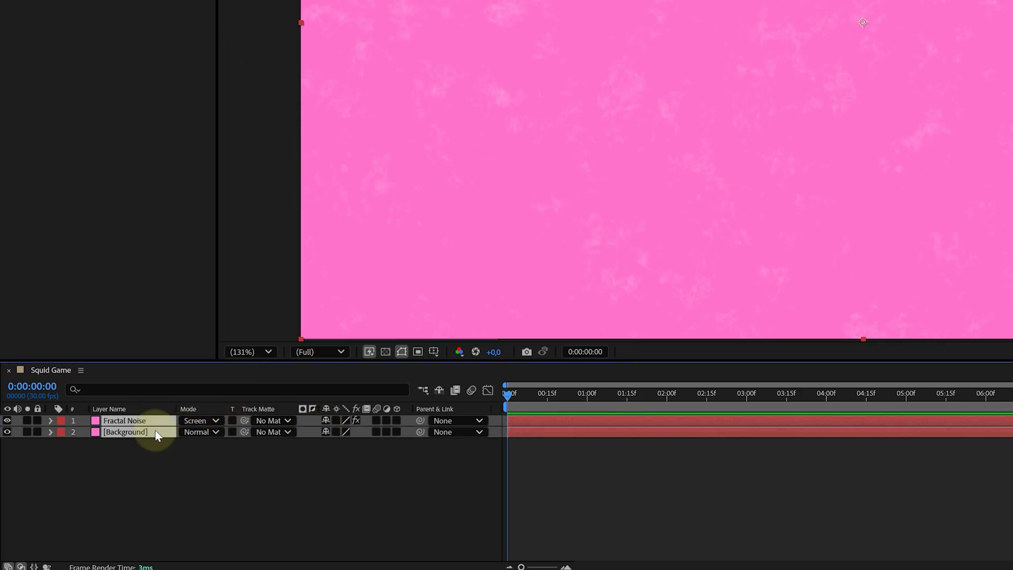
pyautogui.rightClick(155, 433)
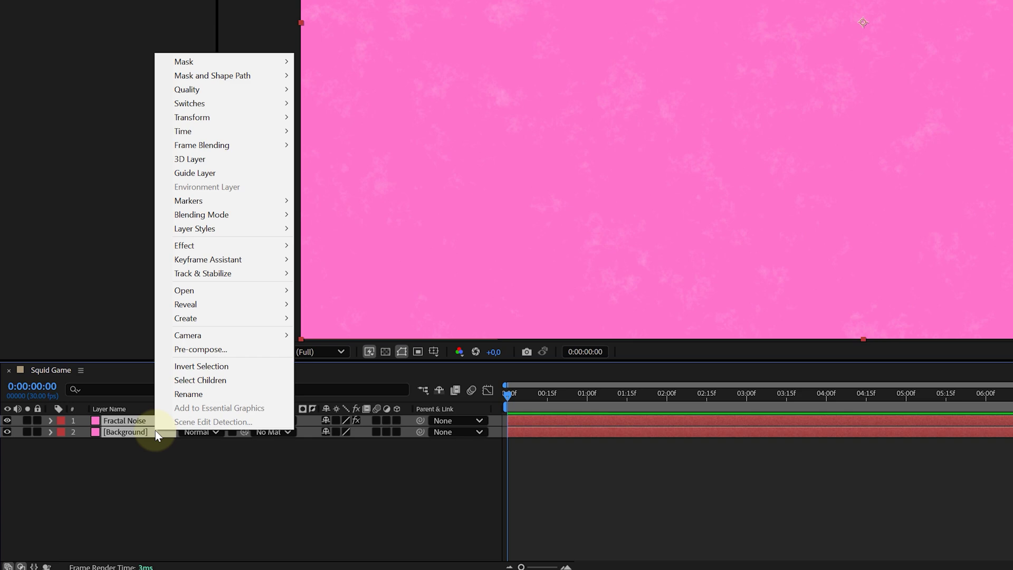
pyautogui.click(227, 349)
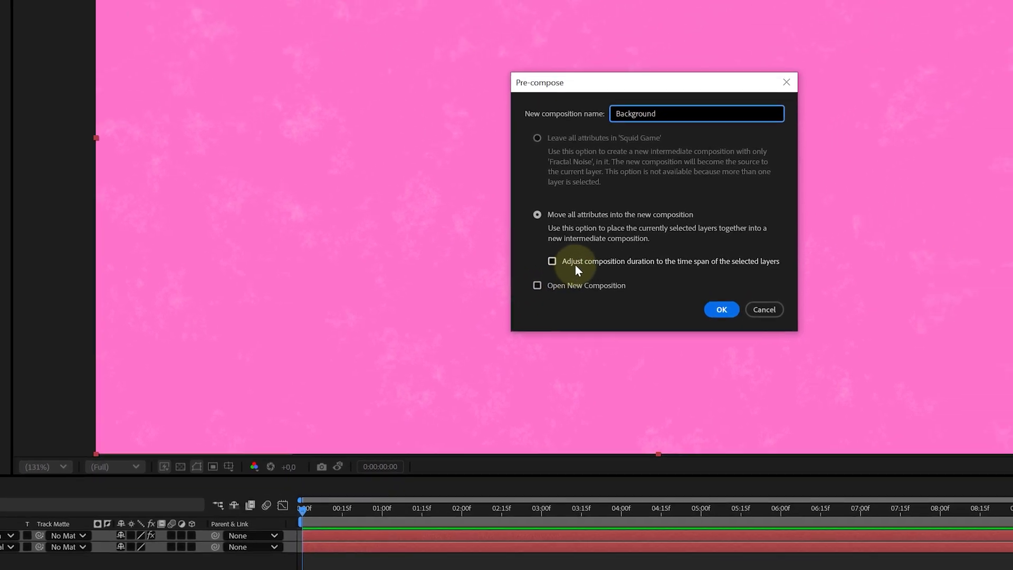
pyautogui.click(576, 266)
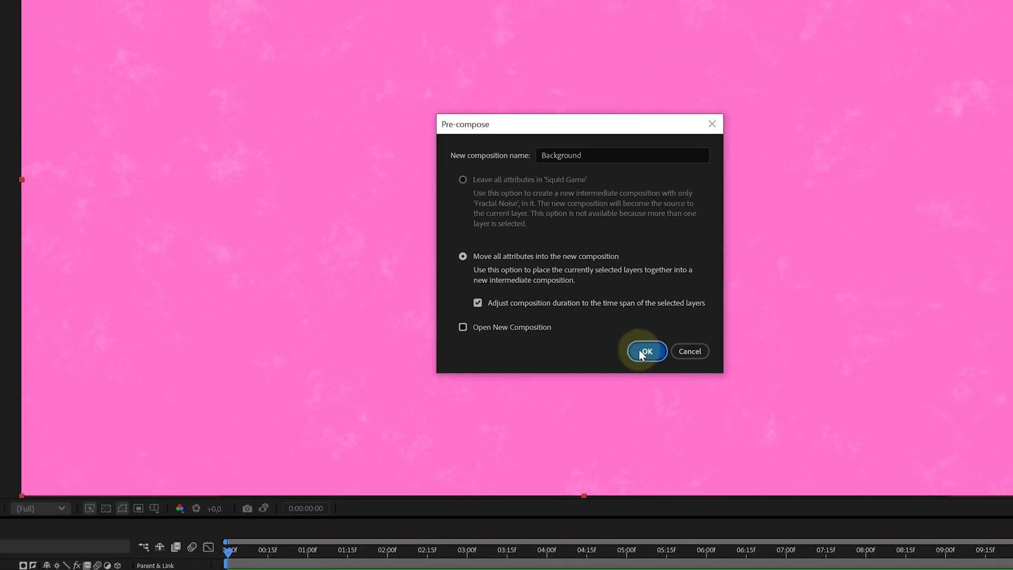
pyautogui.click(721, 309)
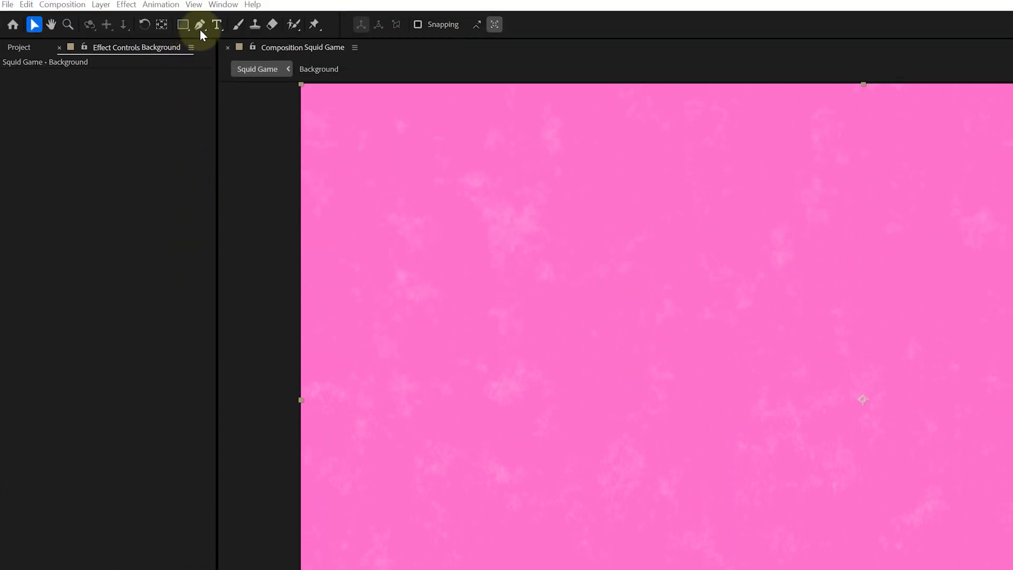
# Step: Create two text layers reading 'AE' and 'basics'
pyautogui.click(215, 25)
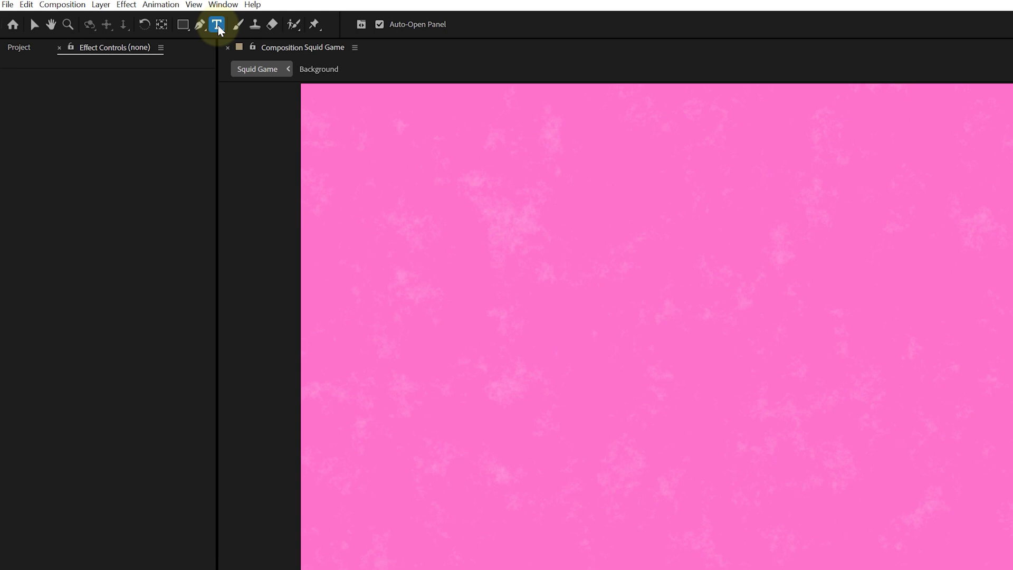
pyautogui.click(655, 297)
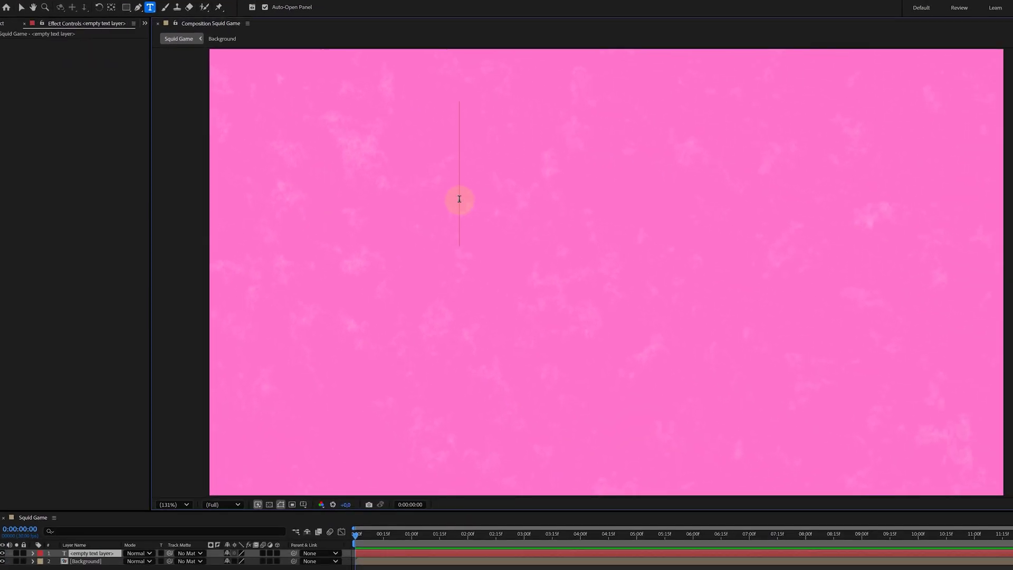
pyautogui.write('AE')
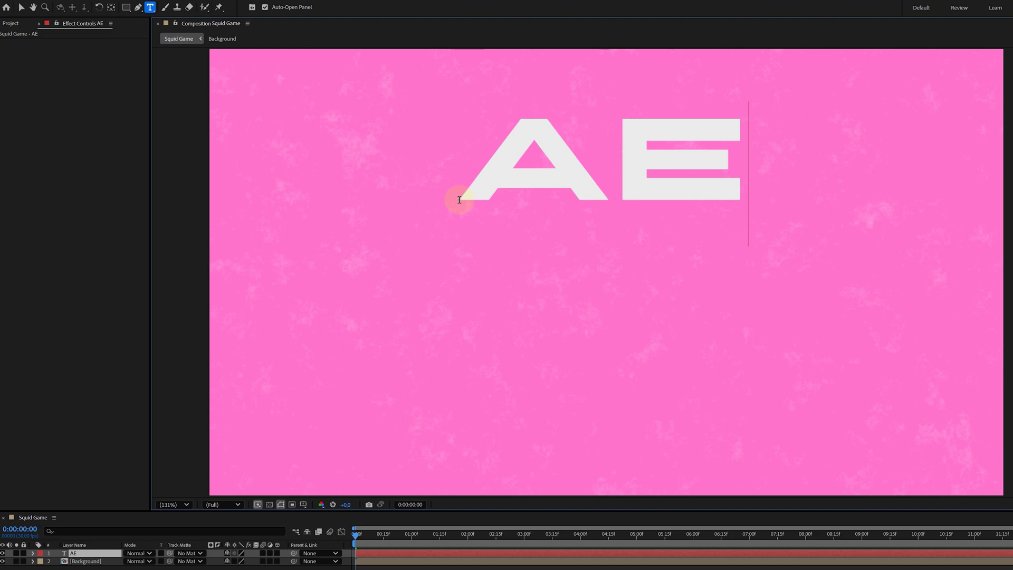
pyautogui.click(21, 7)
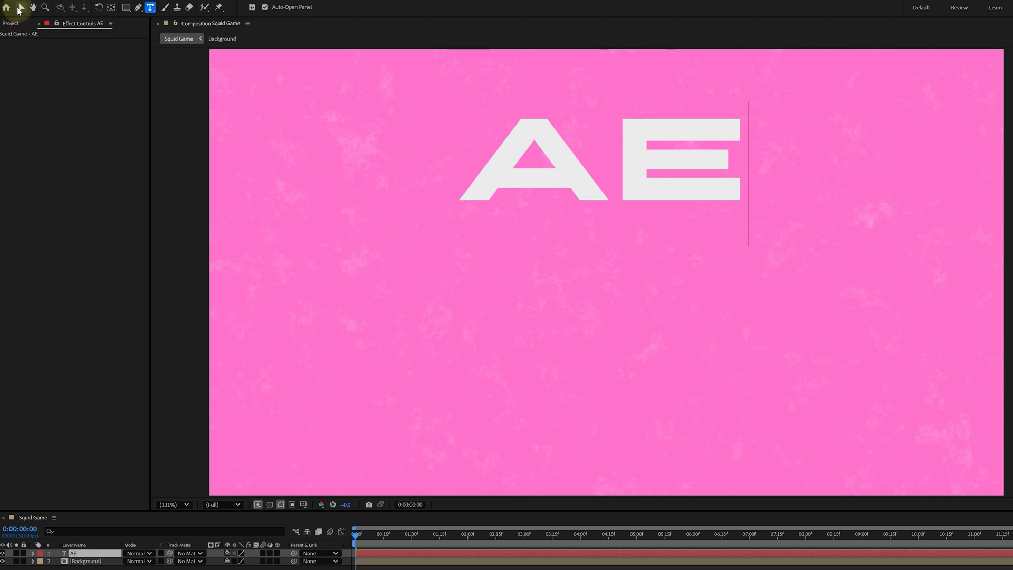
pyautogui.click(150, 7)
pyautogui.click(465, 281)
pyautogui.write('basics')
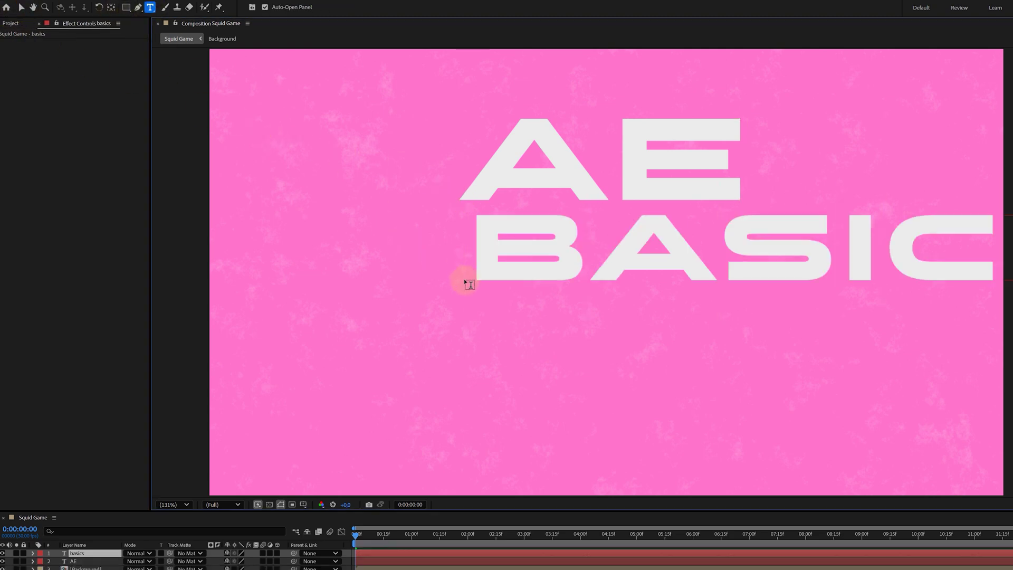
pyautogui.press('Escape')
# Step: Centre BASICS horizontally lower in the frame and place AE above it
pyautogui.press('v')
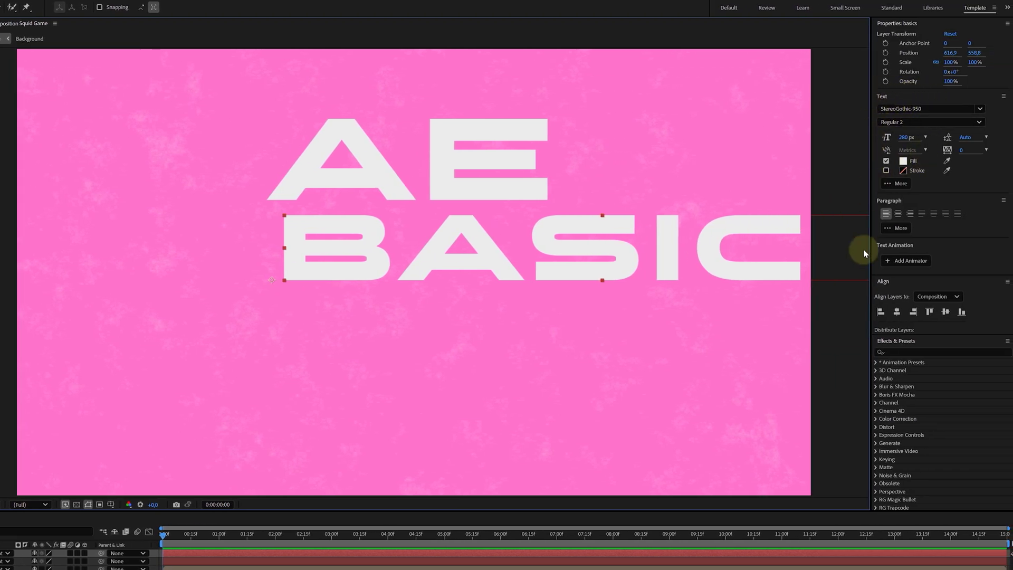
pyautogui.click(897, 311)
pyautogui.moveTo(542, 273); pyautogui.dragTo(547, 323)
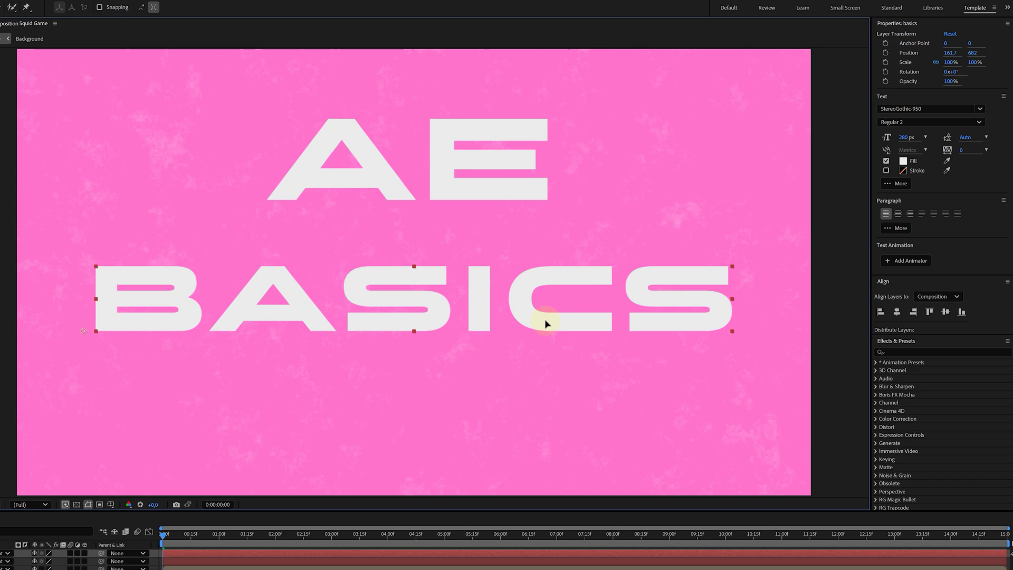
pyautogui.moveTo(466, 192); pyautogui.dragTo(305, 240)
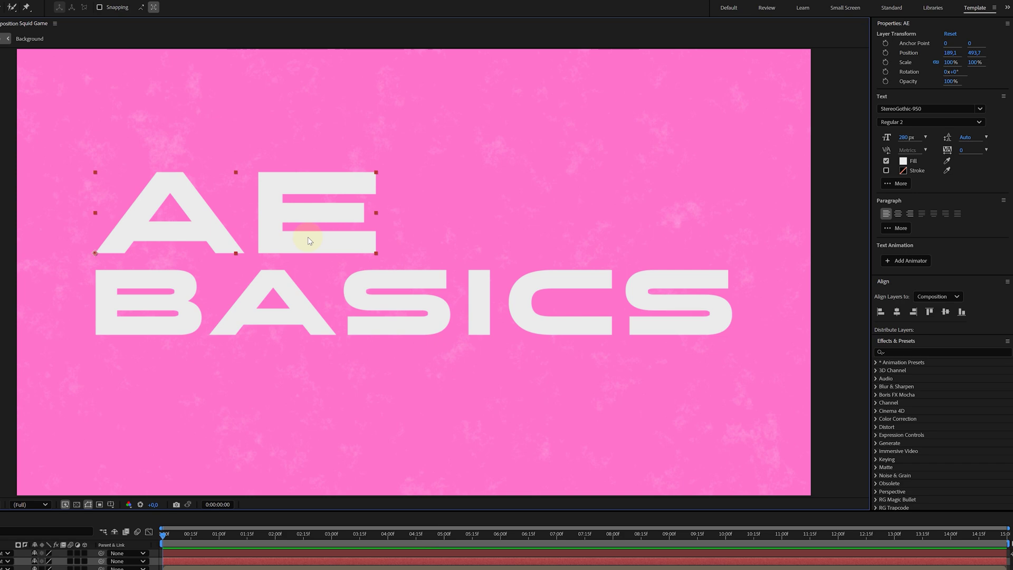
pyautogui.click(0, 569)
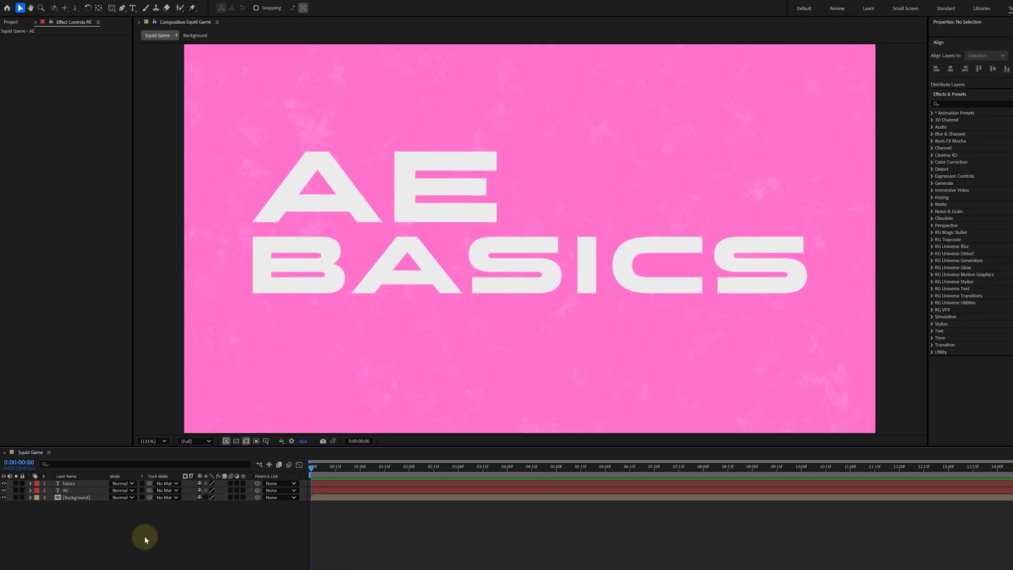
# Step: Convert the AE text to shapes and select the A group inside AE Outlines
pyautogui.click(84, 491)
pyautogui.rightClick(81, 493)
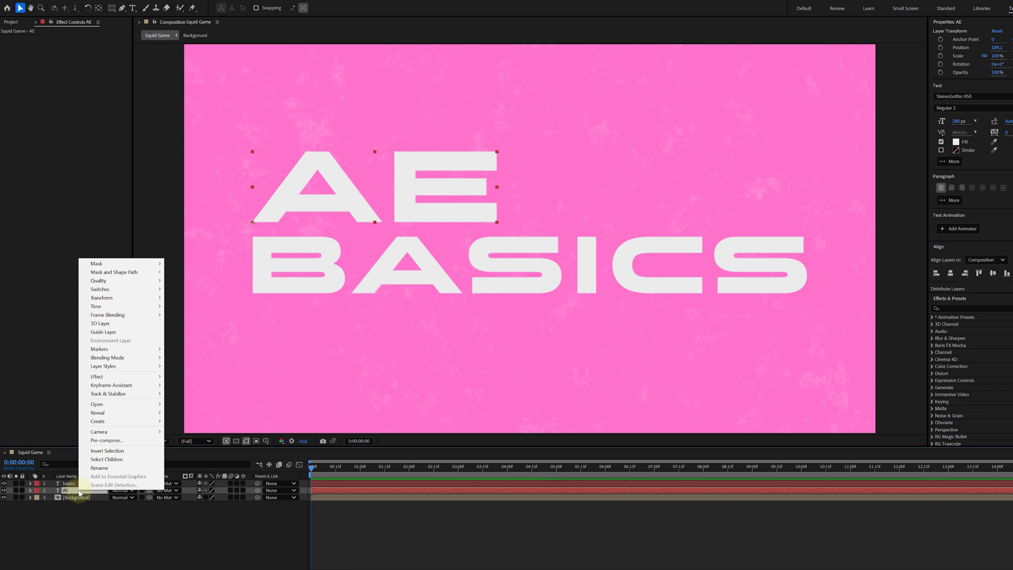
pyautogui.moveTo(128, 422)
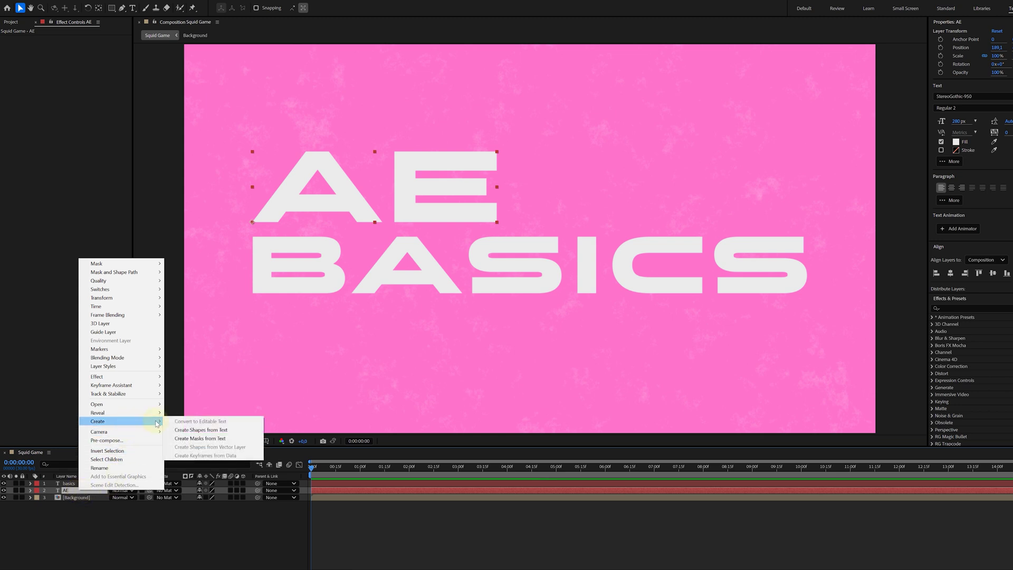
pyautogui.click(209, 430)
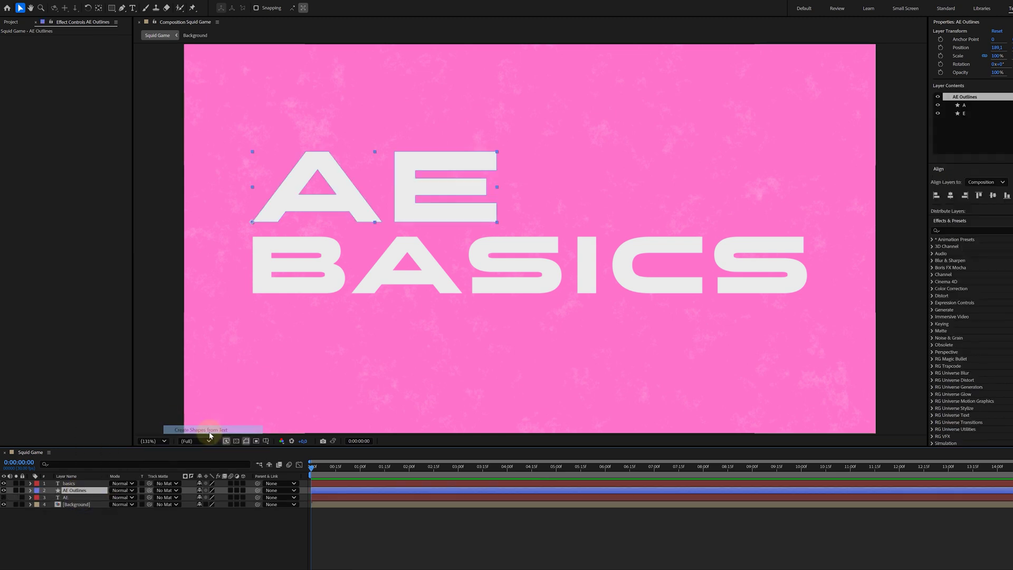
pyautogui.click(31, 491)
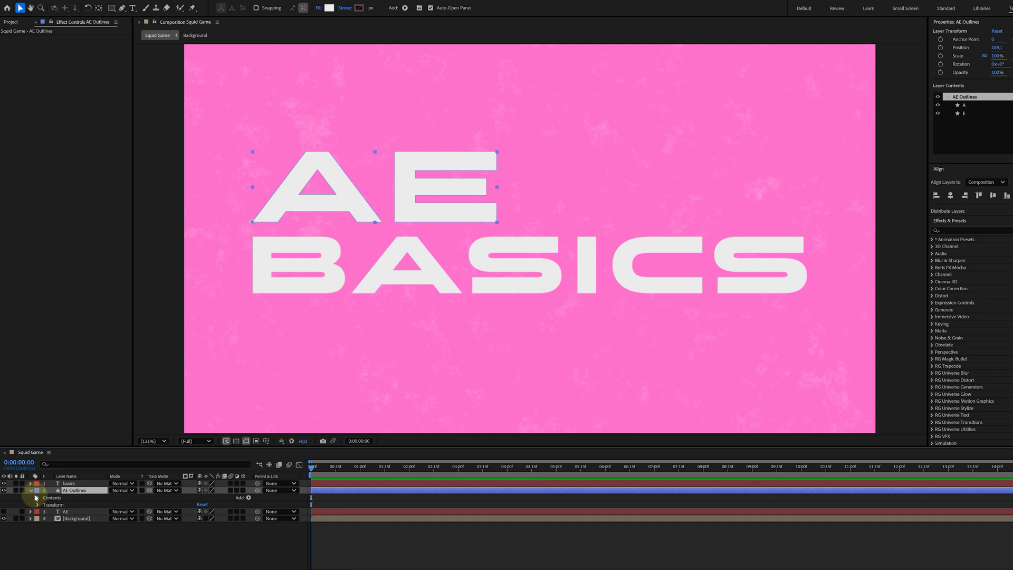
pyautogui.click(37, 497)
pyautogui.click(51, 504)
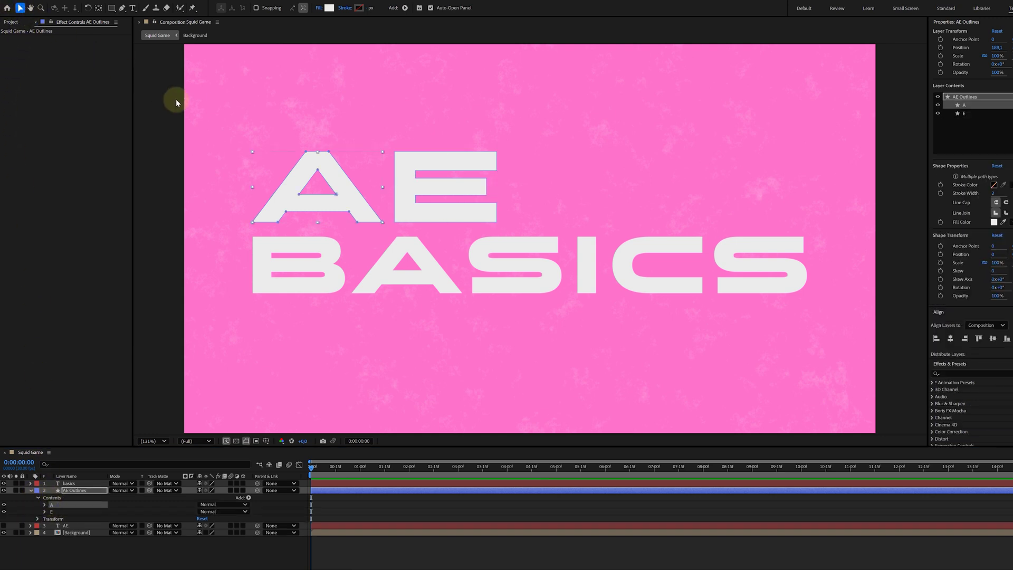
# Step: Reshape the A path: open it, collapse the inner triangle, flatten its bottom edge
pyautogui.rightClick(309, 178)
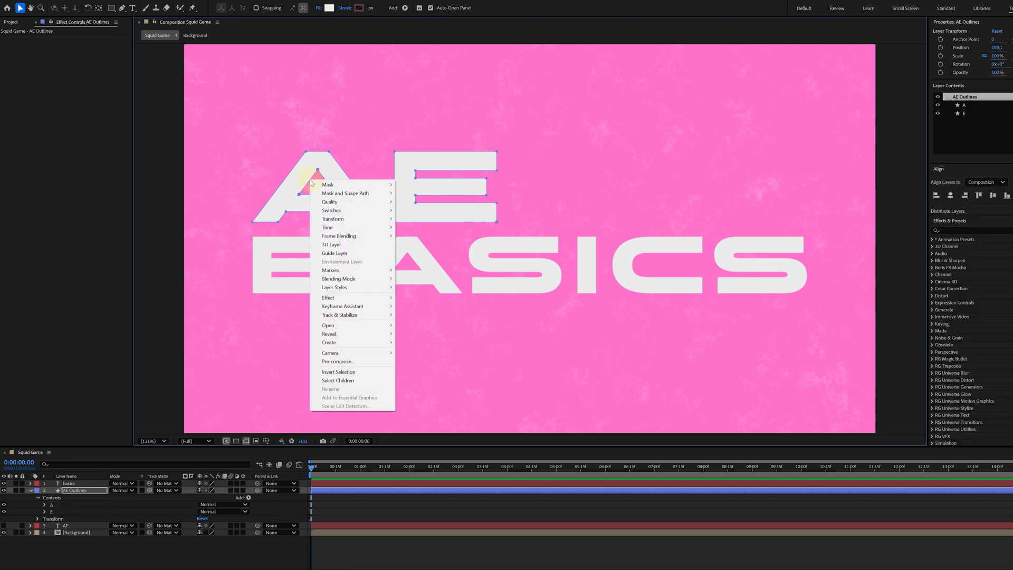
pyautogui.moveTo(361, 197)
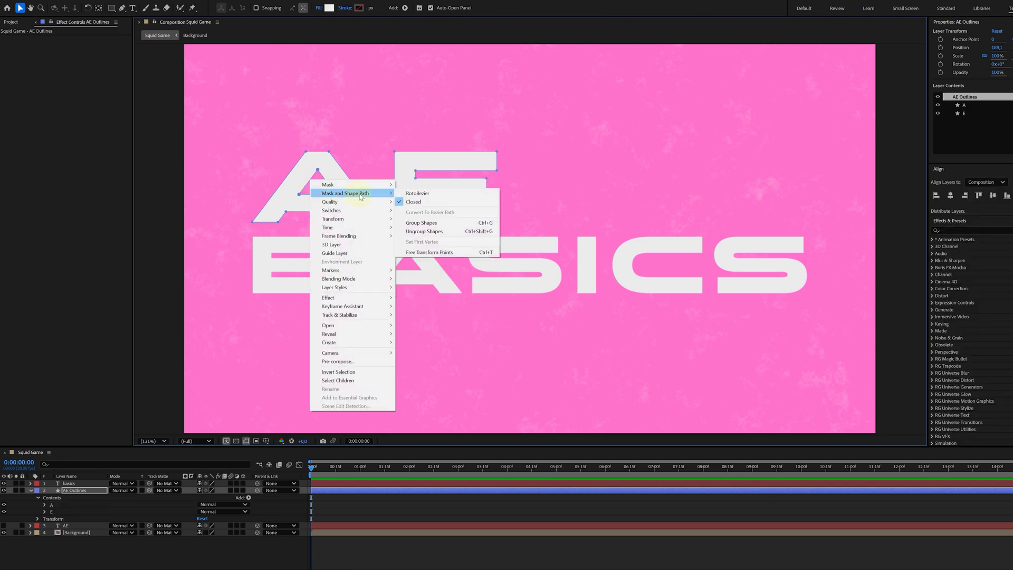
pyautogui.click(415, 203)
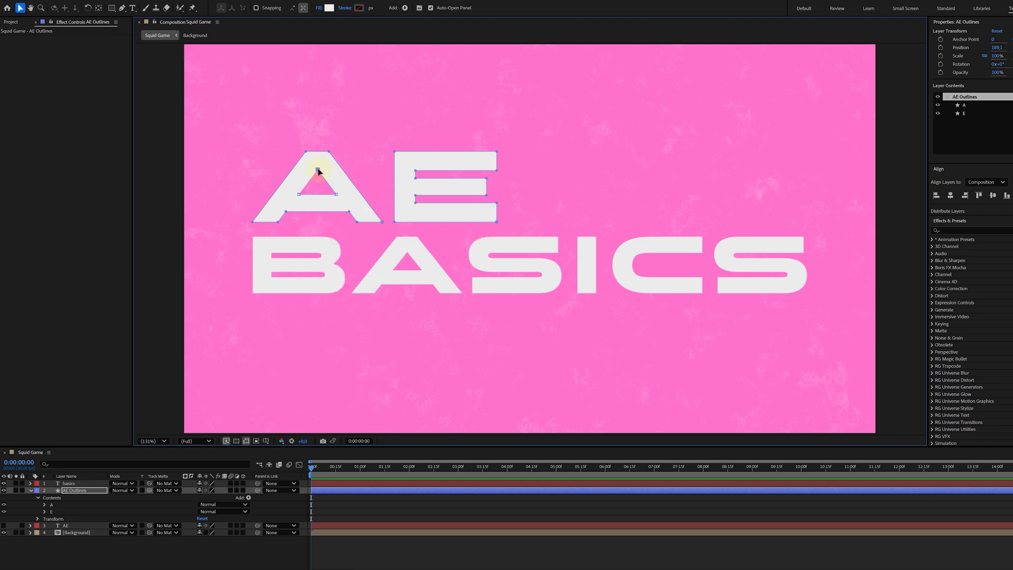
pyautogui.moveTo(318, 172); pyautogui.dragTo(298, 195)
pyautogui.rightClick(328, 210)
pyautogui.moveTo(369, 227)
pyautogui.click(428, 228)
pyautogui.moveTo(347, 210); pyautogui.dragTo(358, 223)
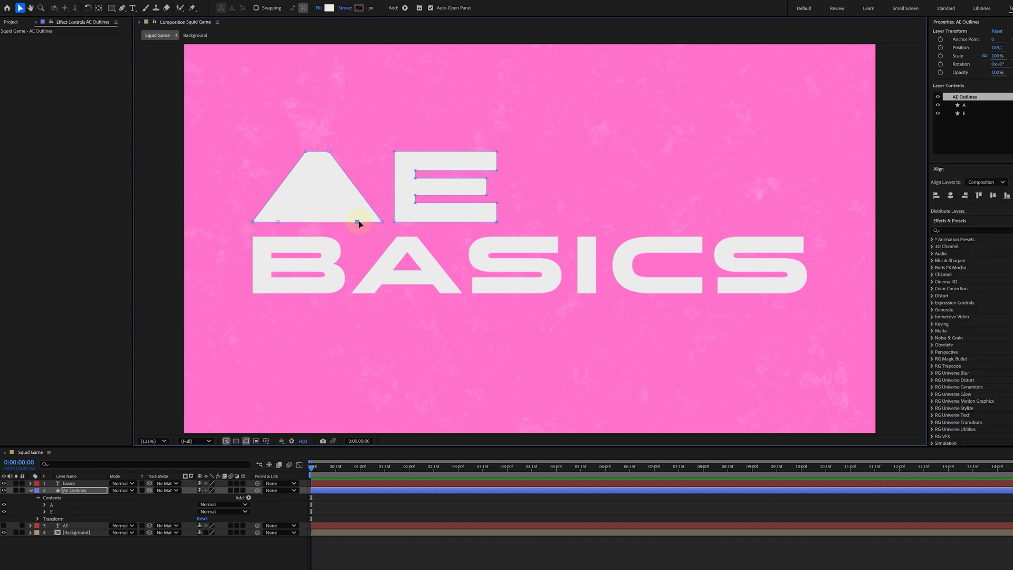
# Step: Remove the A's fill and thicken its white stroke
pyautogui.click(278, 222)
pyautogui.click(277, 222)
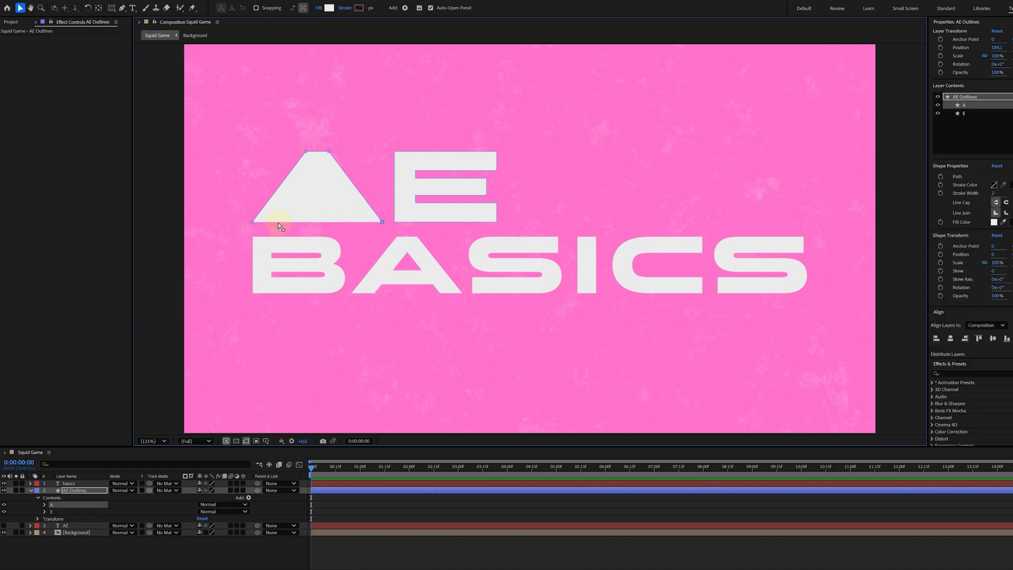
pyautogui.click(319, 10)
pyautogui.click(485, 263)
pyautogui.click(521, 299)
pyautogui.moveTo(364, 8); pyautogui.dragTo(400, 9)
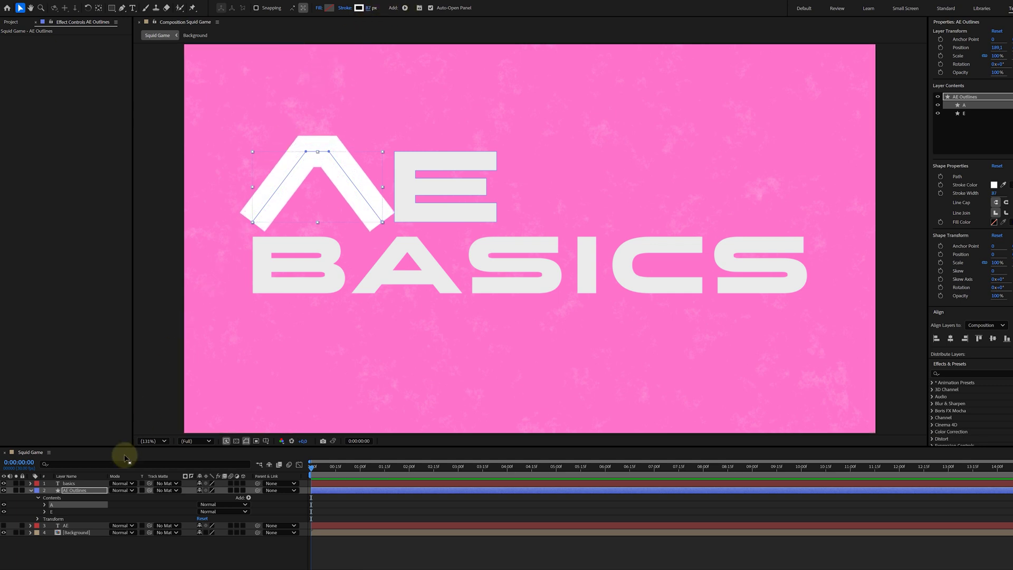
# Step: Show the original AE text again, trial edits on the A and E paths, then undo them
pyautogui.click(75, 525)
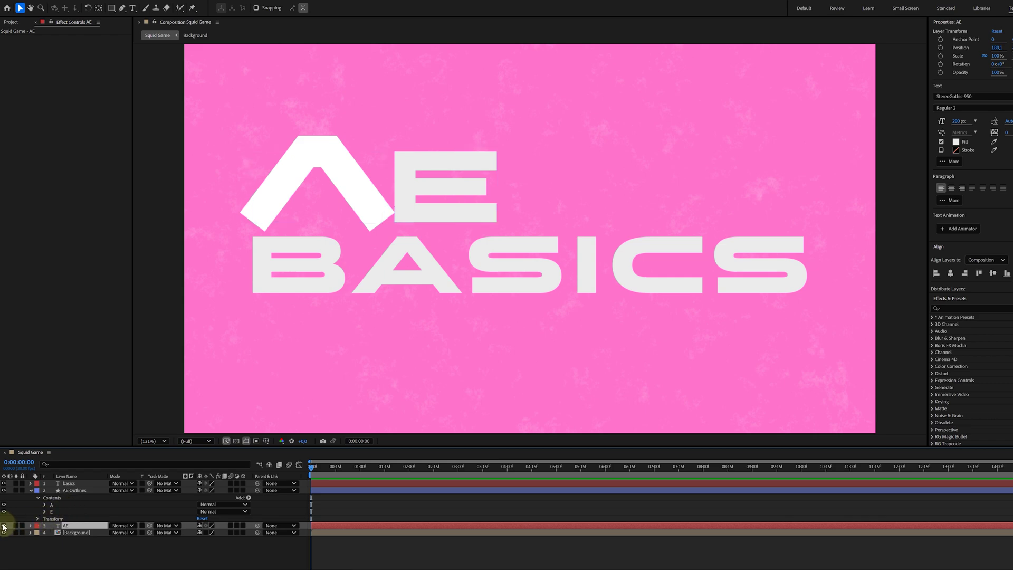
pyautogui.click(6, 525)
pyautogui.click(251, 220)
pyautogui.press('g')
pyautogui.click(310, 155)
pyautogui.press('v')
pyautogui.hotkey('ctrl', 'z')
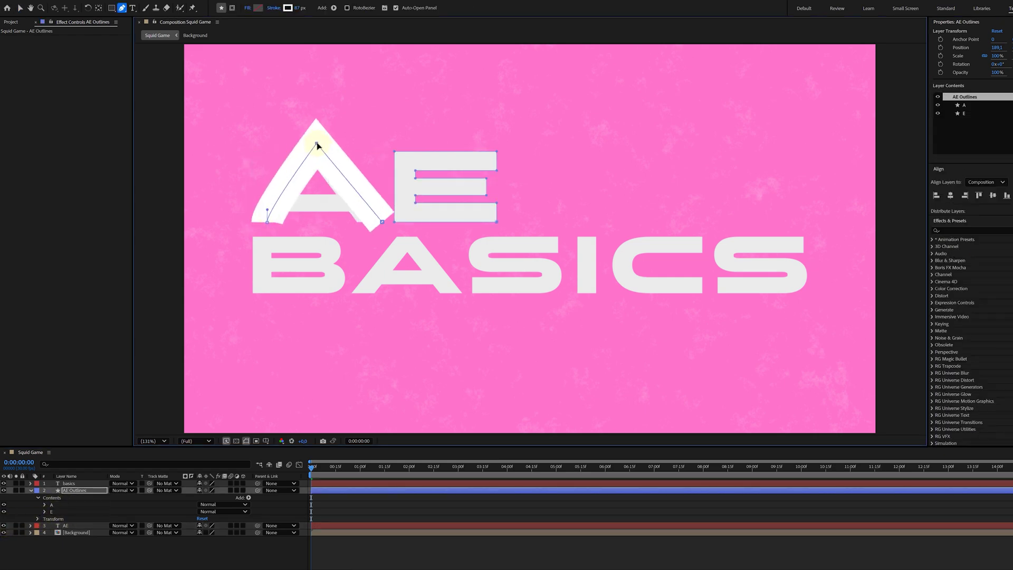
pyautogui.hotkey('ctrl', 'z')
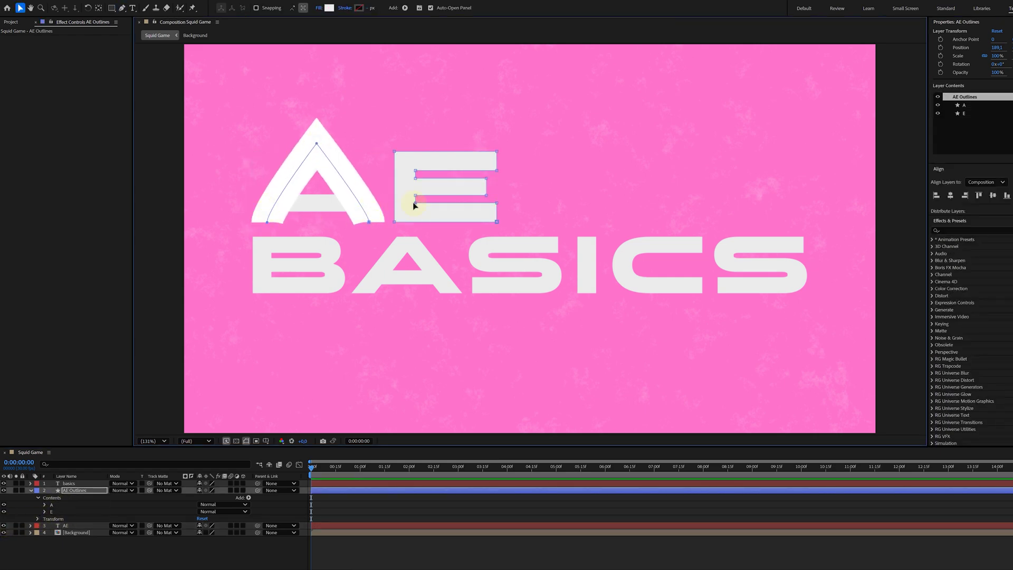
pyautogui.click(414, 203)
pyautogui.hotkey('ctrl', 'z')
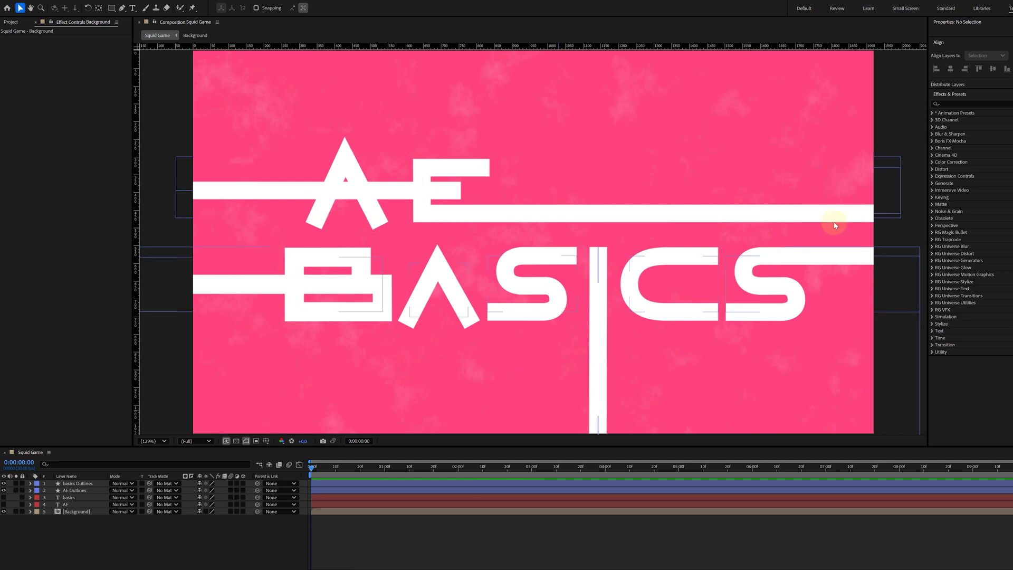
pyautogui.click(316, 289)
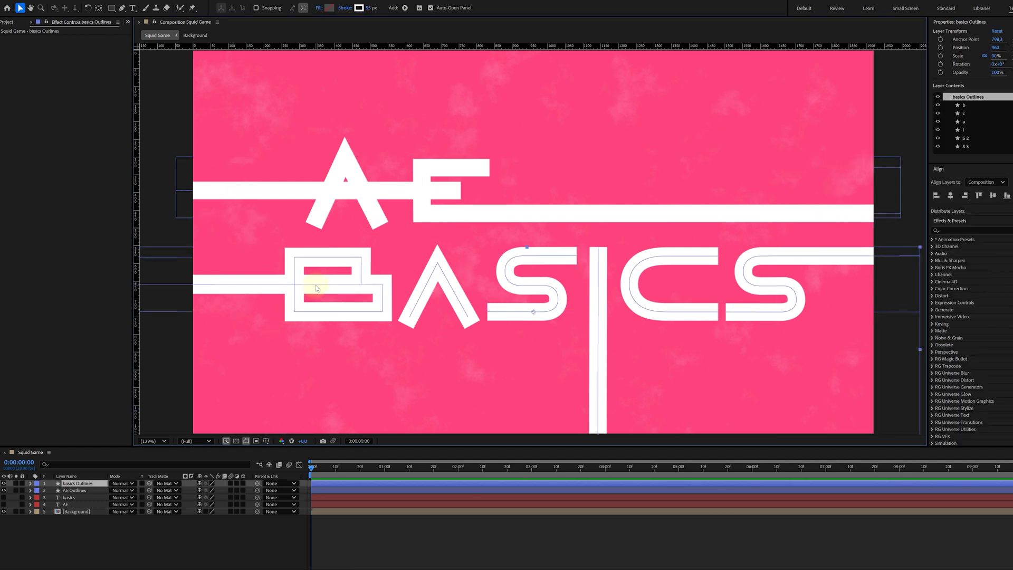
pyautogui.click(345, 188)
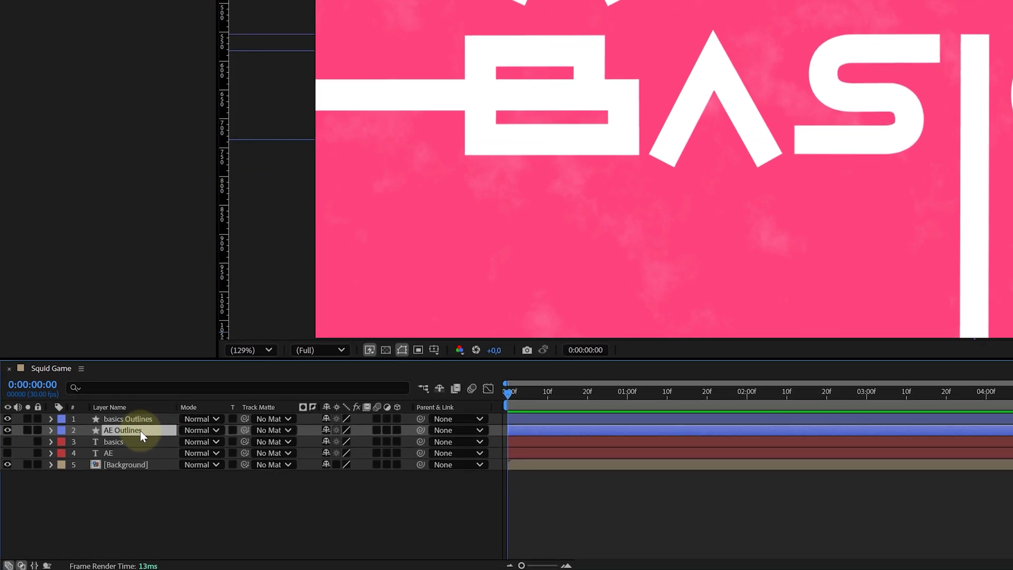
# Step: Add Trim Paths to the AE Outlines contents
pyautogui.click(51, 430)
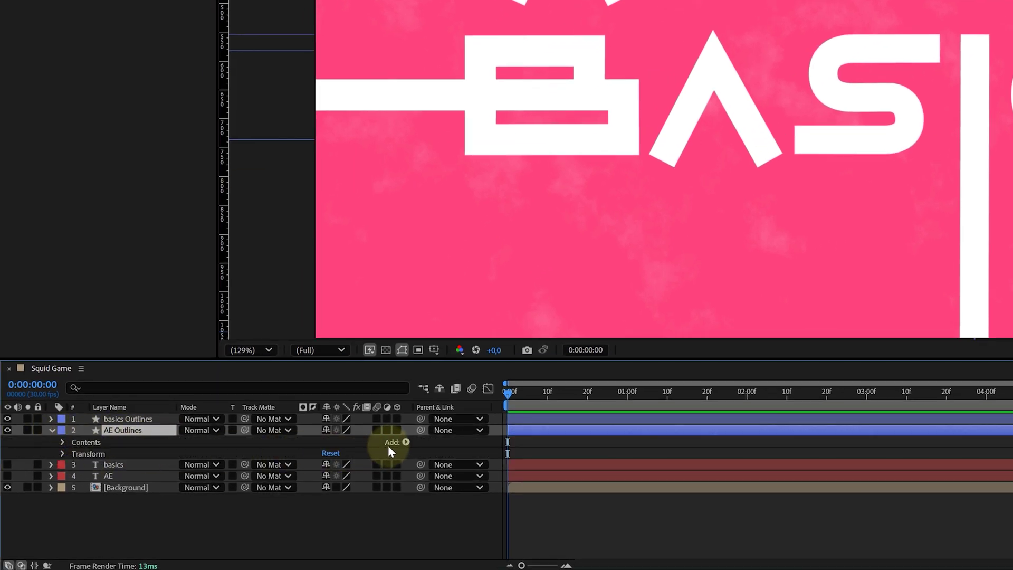
pyautogui.click(406, 443)
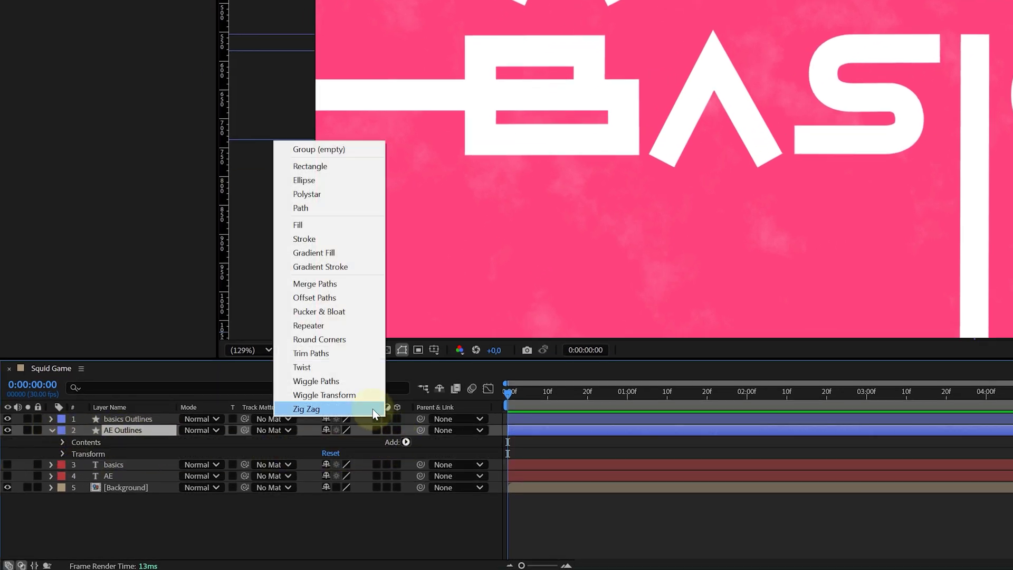
pyautogui.click(330, 357)
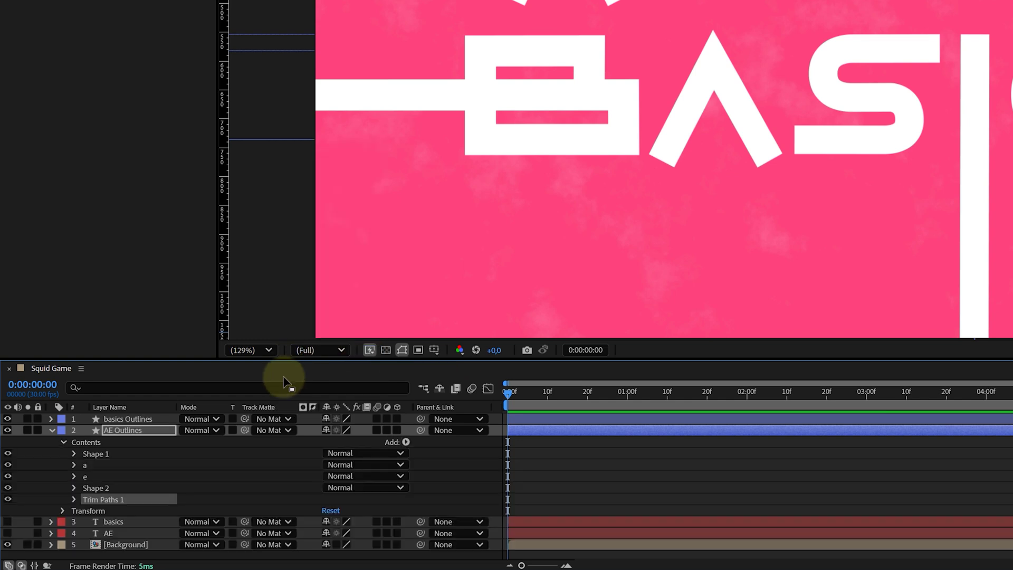
# Step: Keyframe Trim Start at 100%, then a lower value near 2 seconds
pyautogui.click(74, 499)
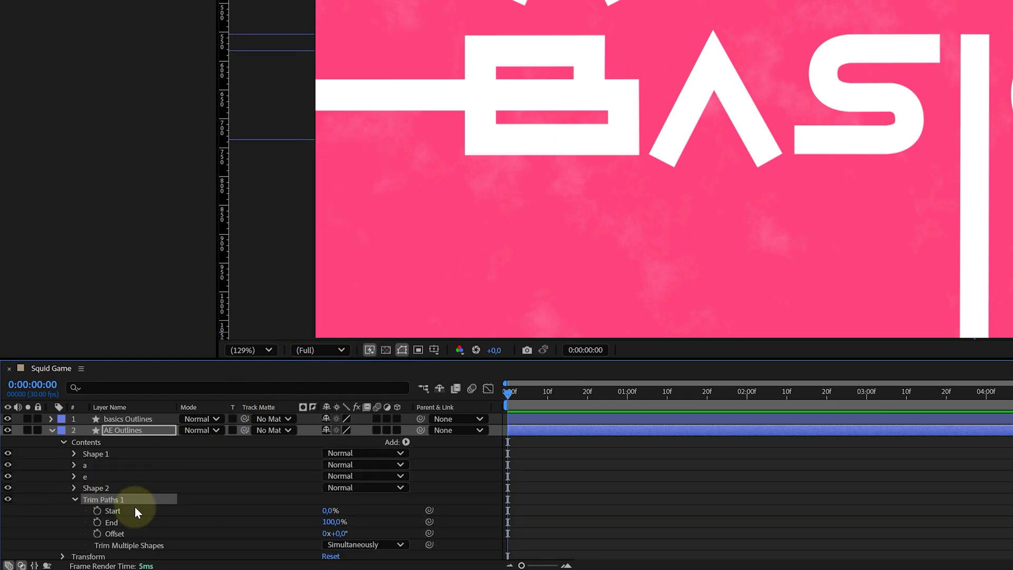
pyautogui.moveTo(331, 510); pyautogui.dragTo(406, 508)
pyautogui.click(97, 510)
pyautogui.moveTo(508, 391); pyautogui.dragTo(745, 393)
pyautogui.moveTo(324, 510); pyautogui.dragTo(311, 502)
pyautogui.moveTo(312, 501); pyautogui.dragTo(266, 508)
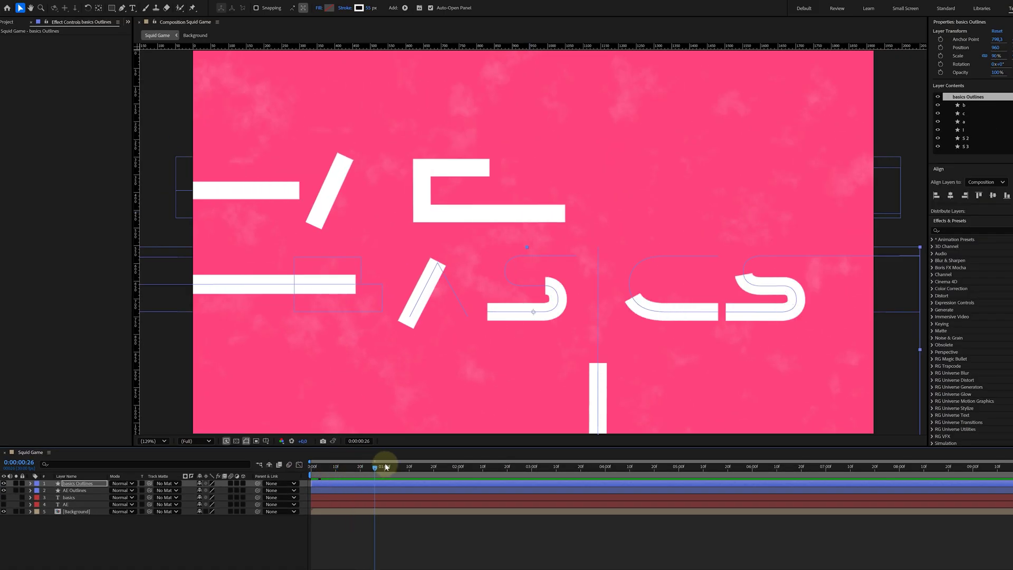
pyautogui.moveTo(386, 466); pyautogui.dragTo(484, 463)
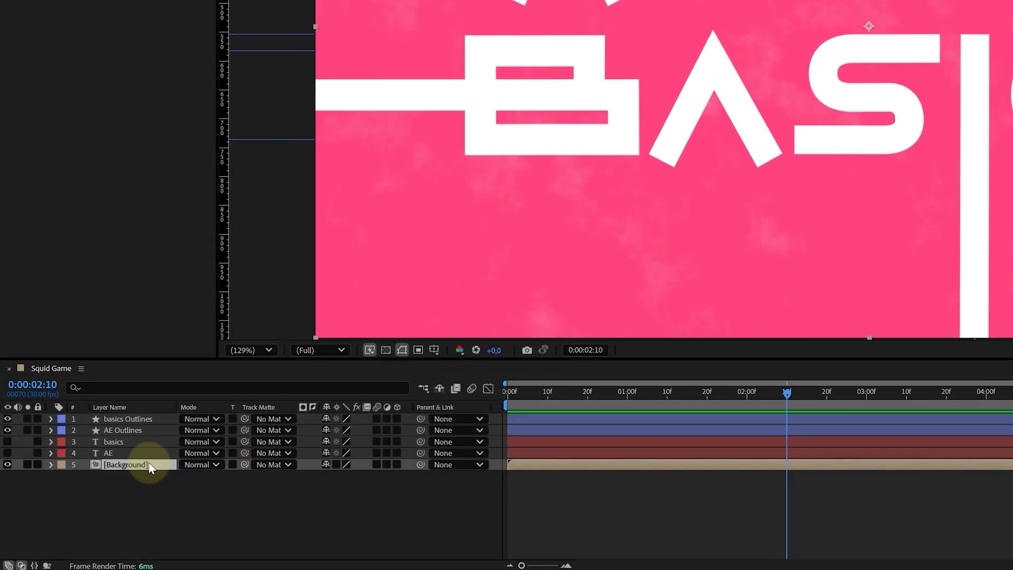
# Step: Take the Fractal Noise layer from the Background composition back into Squid Game
pyautogui.doubleClick(74, 511)
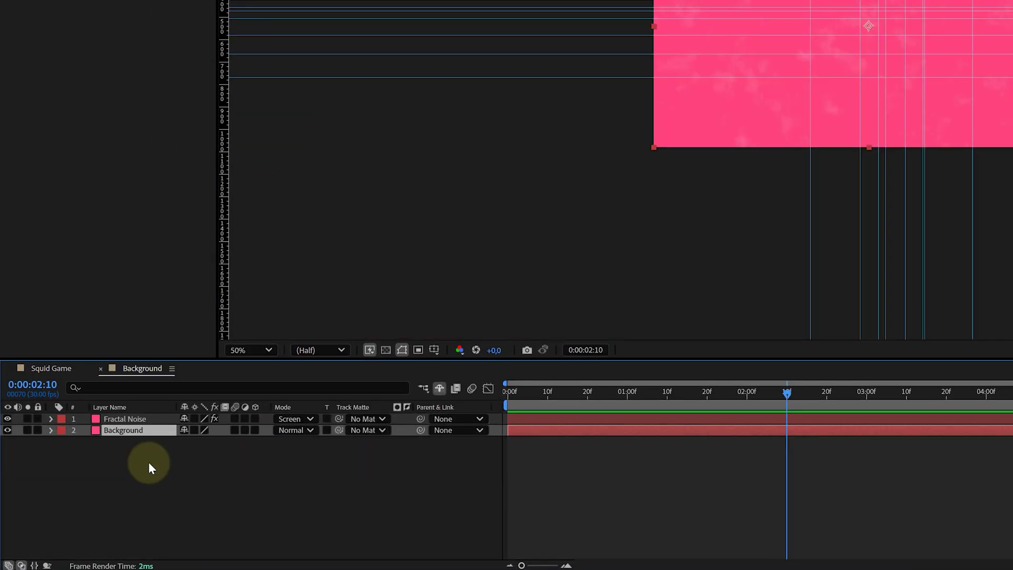
pyautogui.click(146, 420)
pyautogui.click(69, 370)
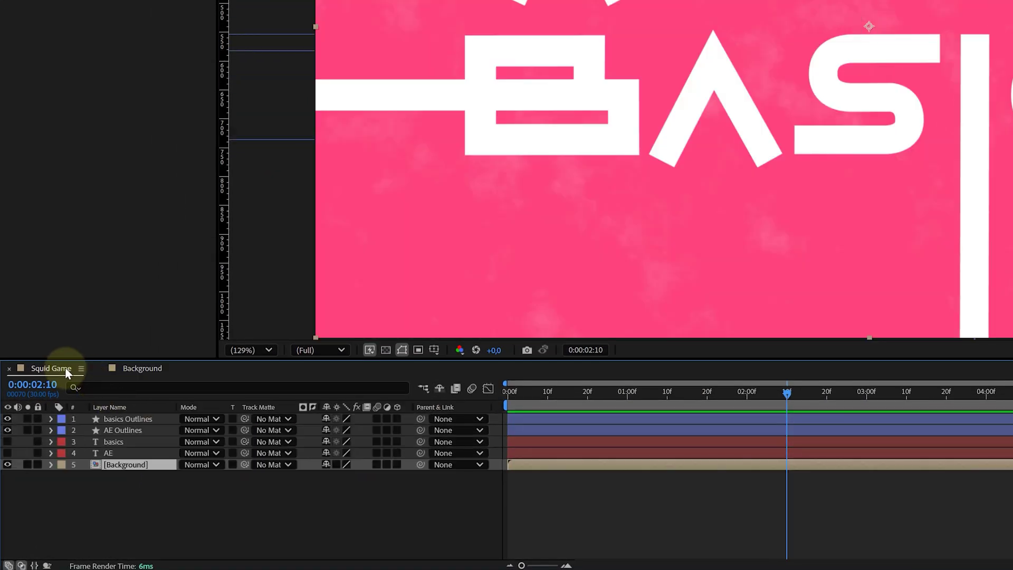
# Step: Set both Outlines layers' track matte to Fractal Noise as a Luma Matte
pyautogui.click(132, 432)
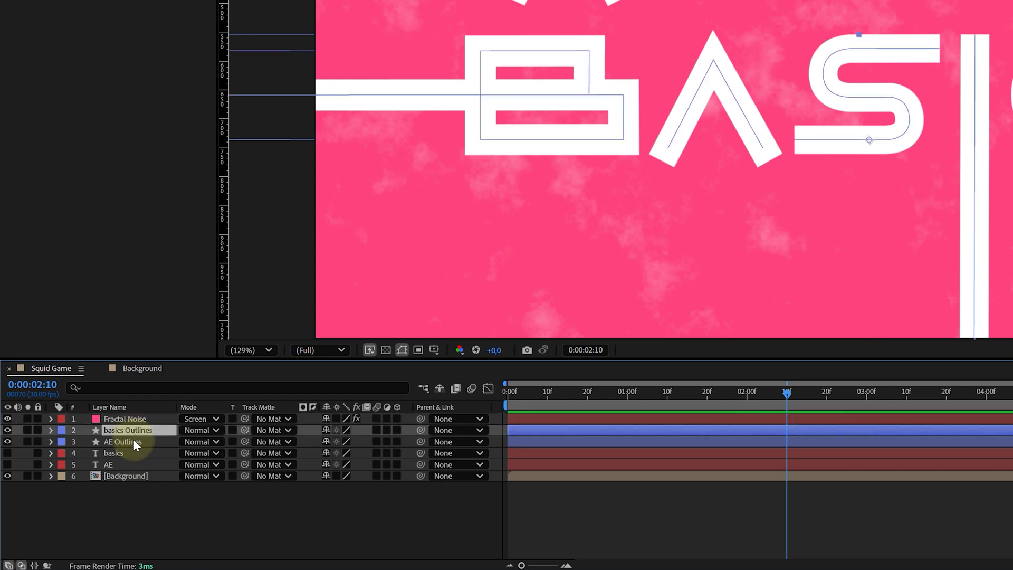
pyautogui.keyDown('shift'); pyautogui.click(134, 442); pyautogui.keyUp('shift')
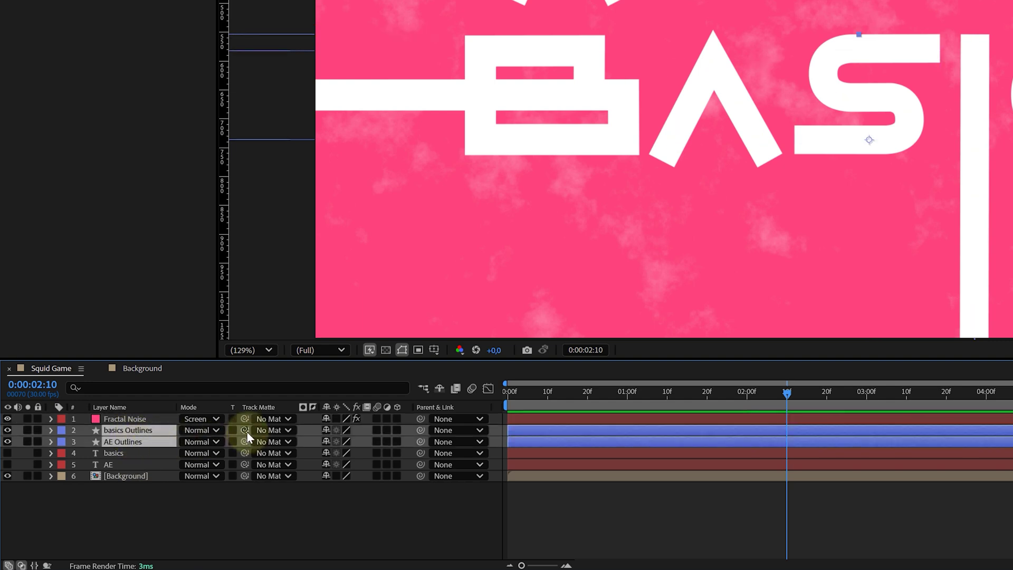
pyautogui.moveTo(244, 430); pyautogui.dragTo(132, 421)
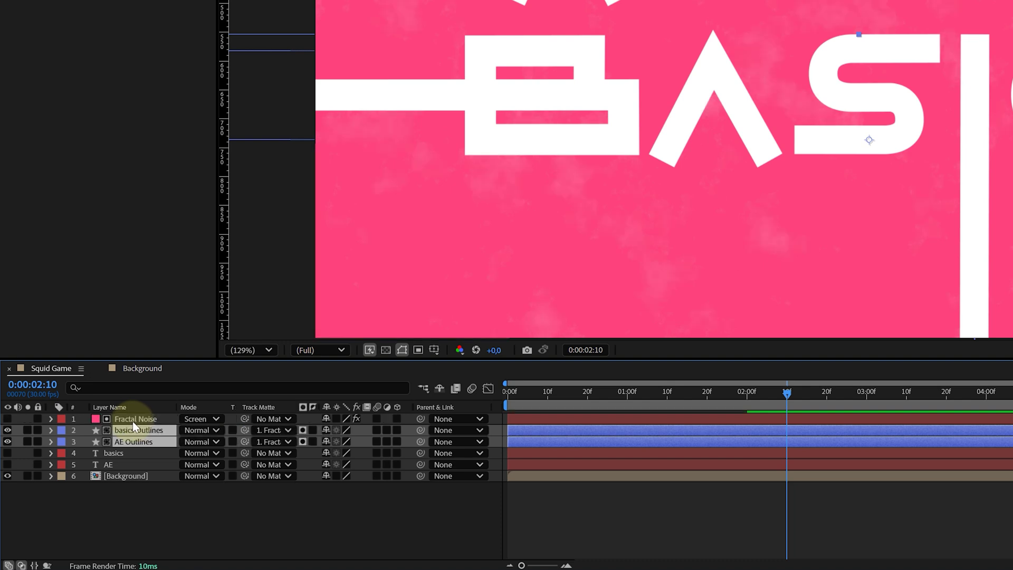
pyautogui.click(303, 430)
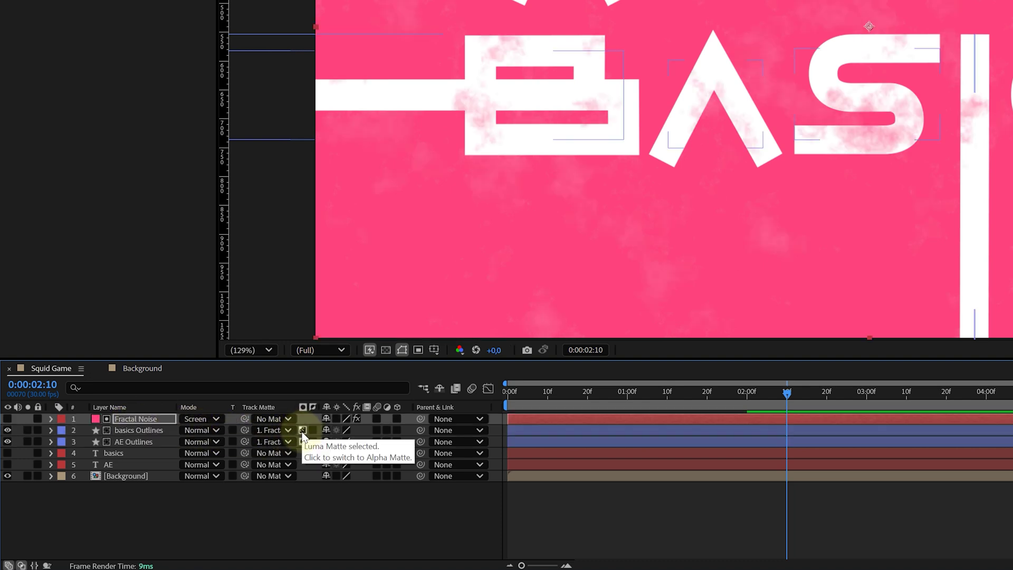
pyautogui.click(303, 441)
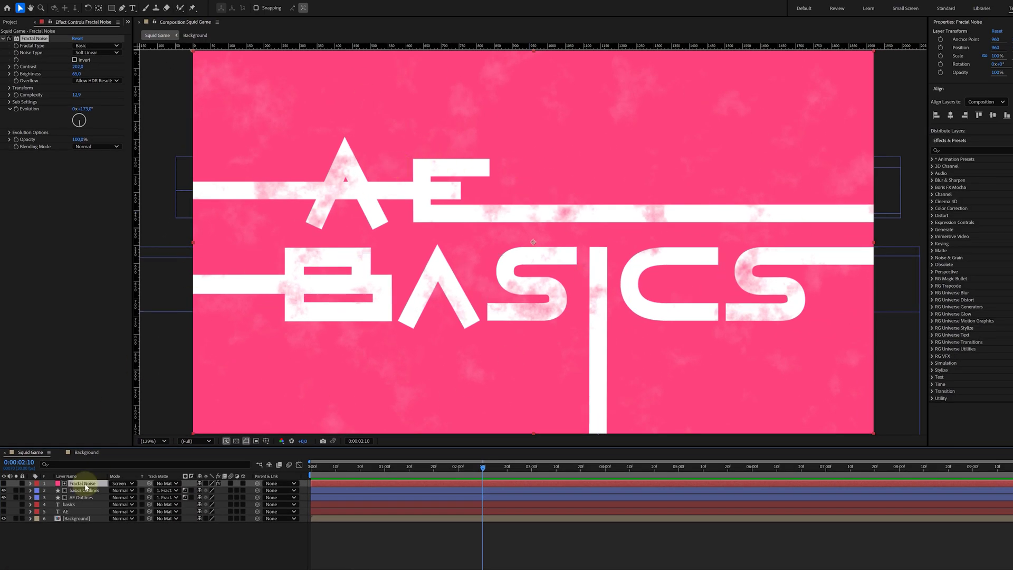
# Step: Pre-compose the noise, outline and letter layers into a precomp named Text
pyautogui.keyDown('shift'); pyautogui.click(74, 511); pyautogui.keyUp('shift')
pyautogui.rightClick(74, 511)
pyautogui.click(118, 460)
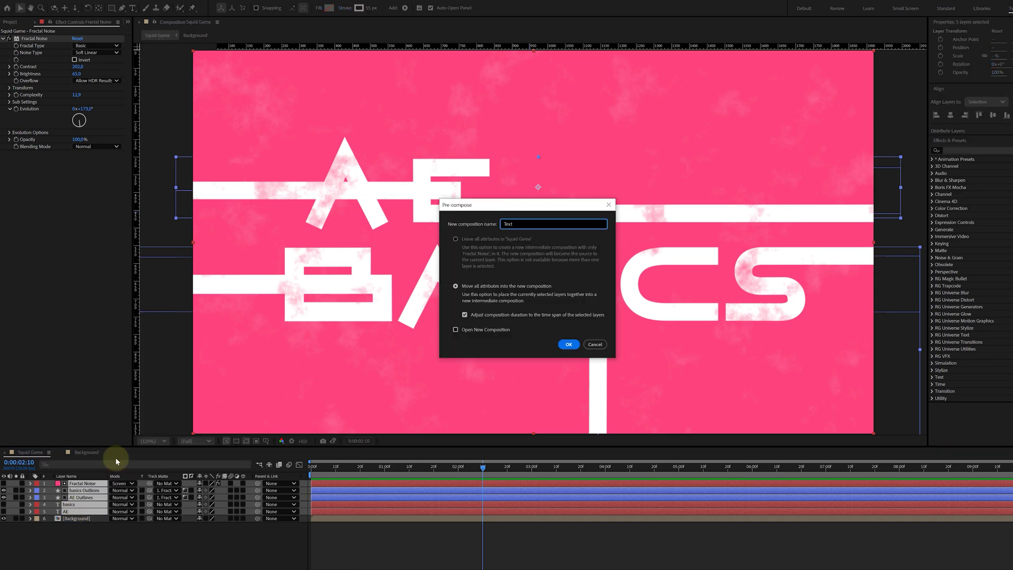
pyautogui.click(568, 344)
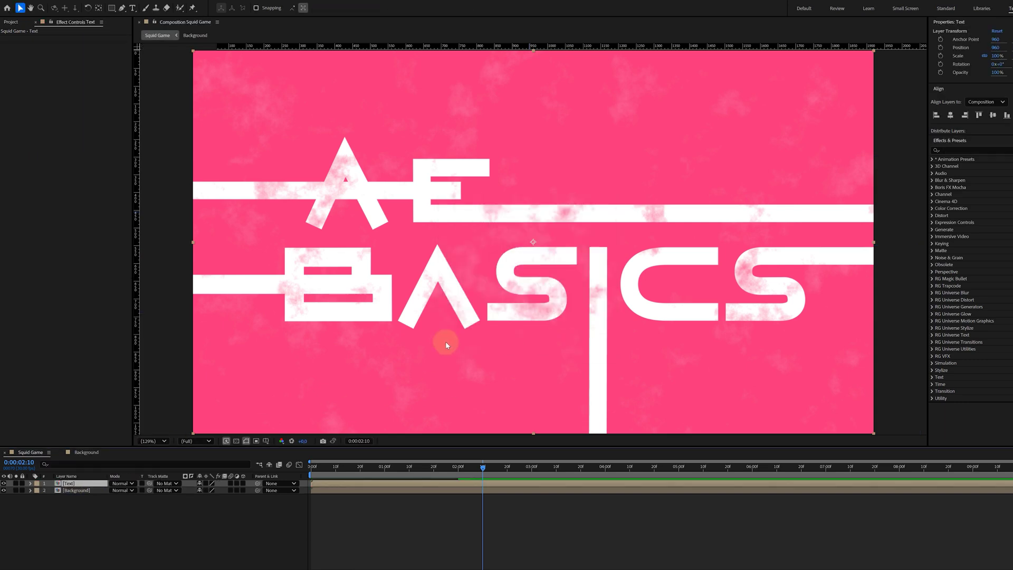
pyautogui.click(78, 490)
pyautogui.click(79, 483)
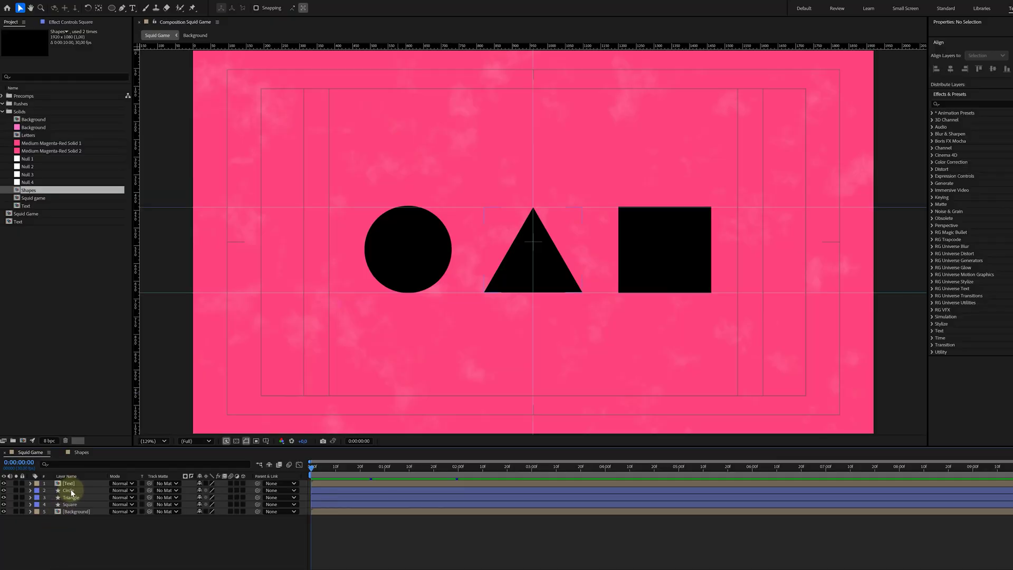
# Step: Select the Circle, Triangle and Square layers, scrub the BASICS reveal, and press U to show their keyframes
pyautogui.click(71, 490)
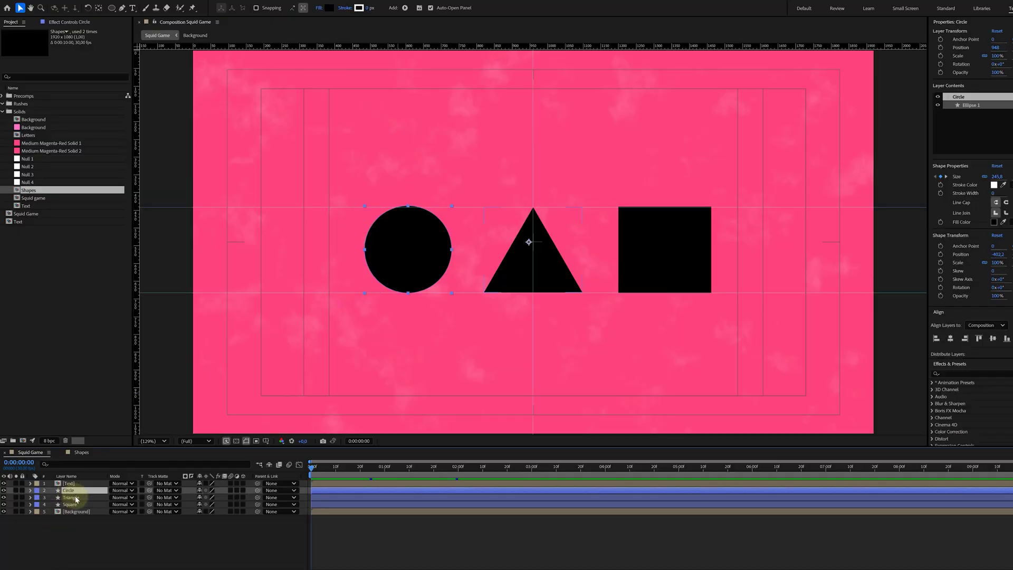
pyautogui.click(73, 498)
pyautogui.click(74, 505)
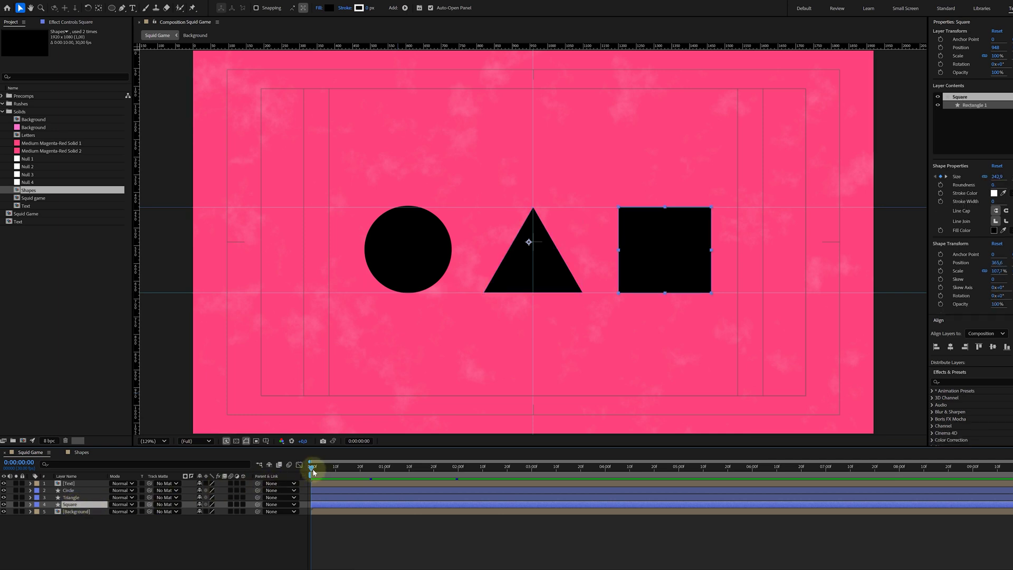
pyautogui.moveTo(313, 471); pyautogui.dragTo(482, 469)
pyautogui.keyDown('shift'); pyautogui.click(507, 489); pyautogui.keyUp('shift')
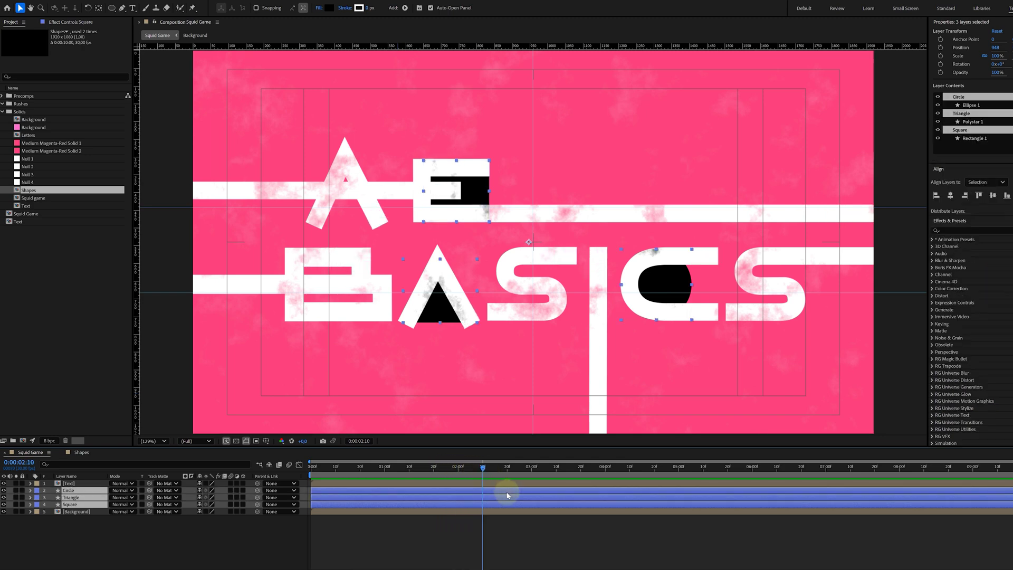
pyautogui.press('u')
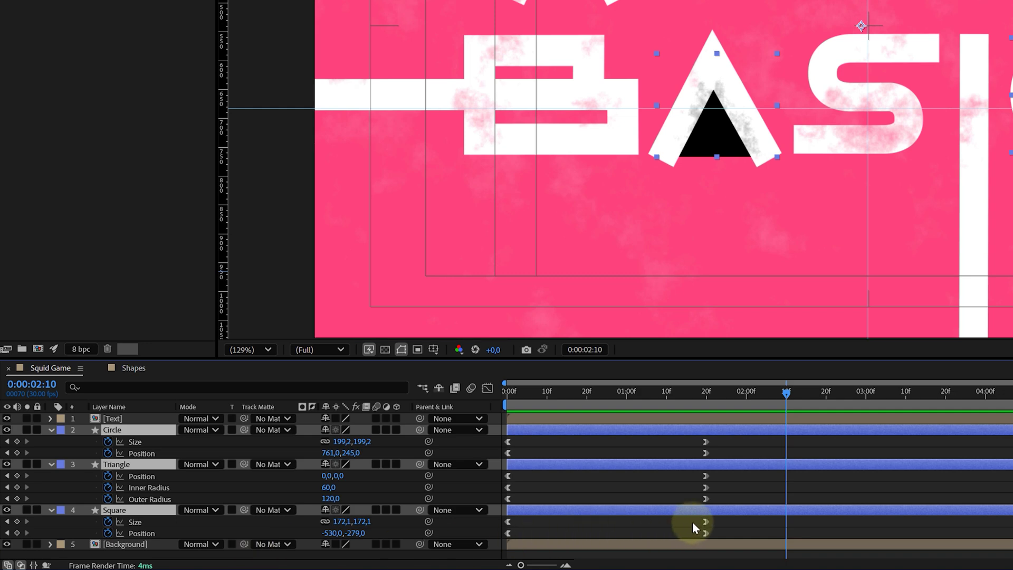
# Step: Paste the Fractal Noise layer above the shapes and set it as the Circle, Triangle and Square track matte
pyautogui.hotkey('ctrl', 'v')
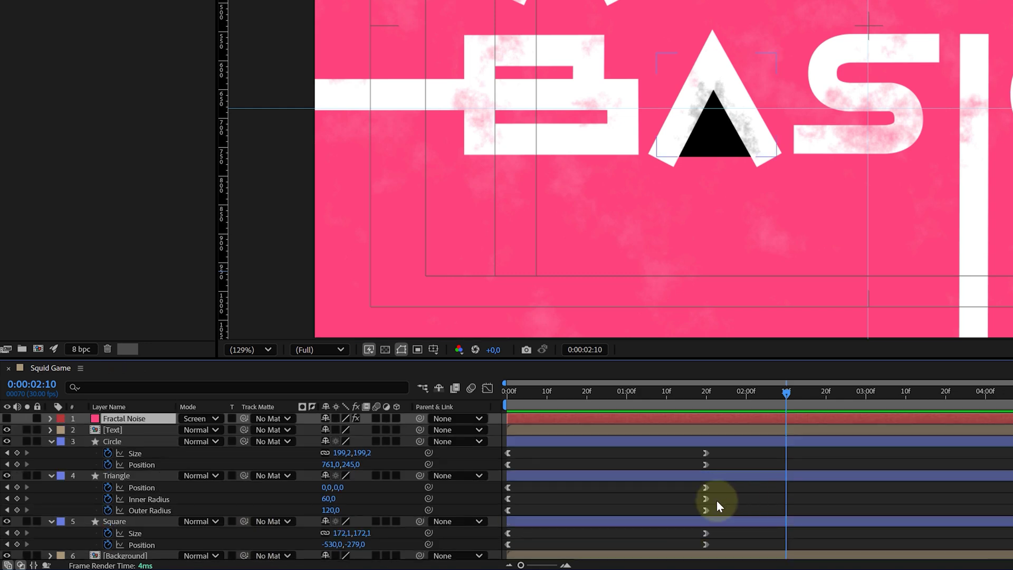
pyautogui.click(148, 441)
pyautogui.keyDown('shift'); pyautogui.click(75, 520); pyautogui.keyUp('shift')
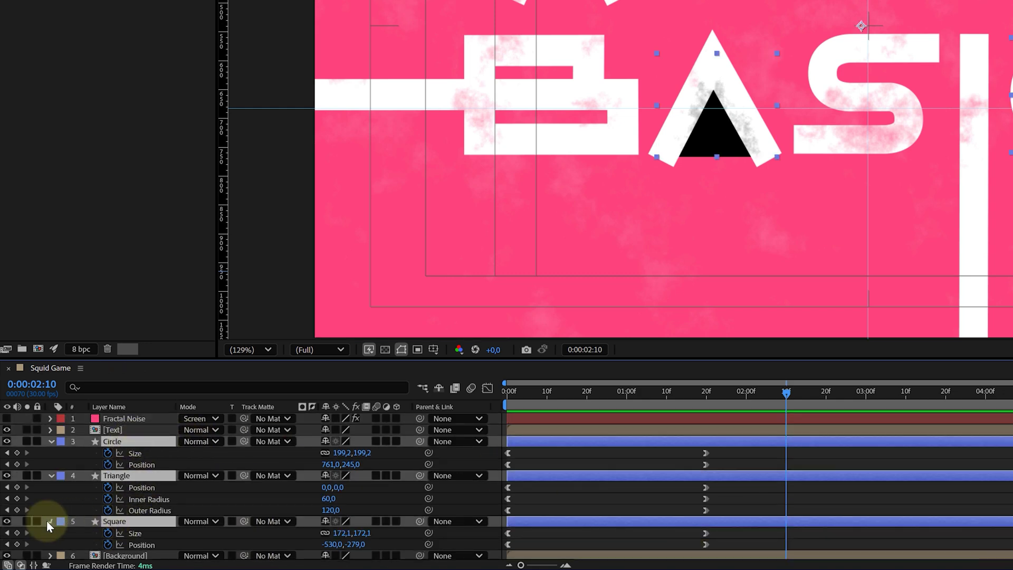
pyautogui.press('u')
pyautogui.moveTo(237, 442); pyautogui.dragTo(132, 419)
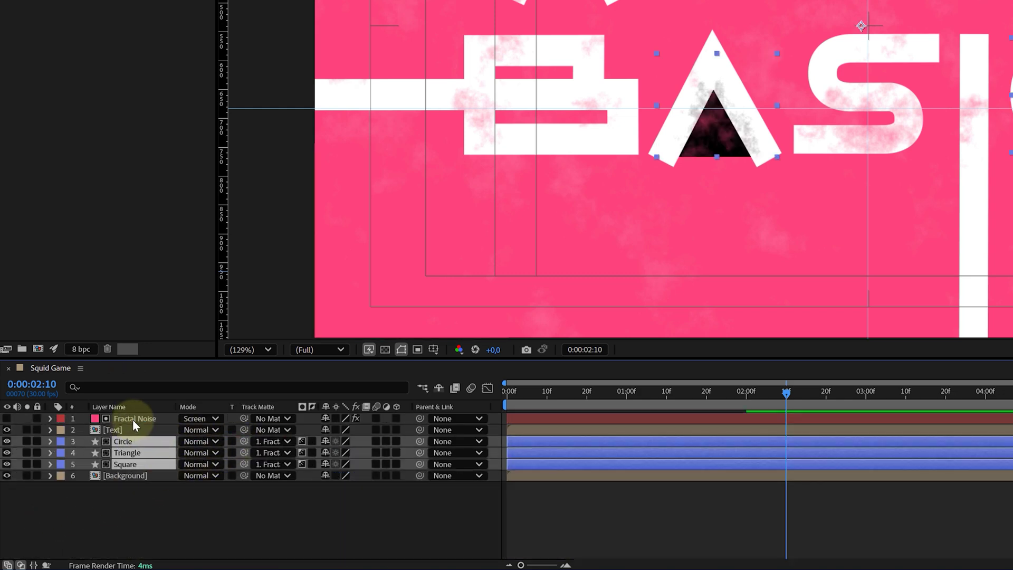
# Step: Pre-compose the Fractal Noise and three shape layers into a precomp named 'Shapes'
pyautogui.click(131, 419)
pyautogui.rightClick(128, 419)
pyautogui.click(186, 340)
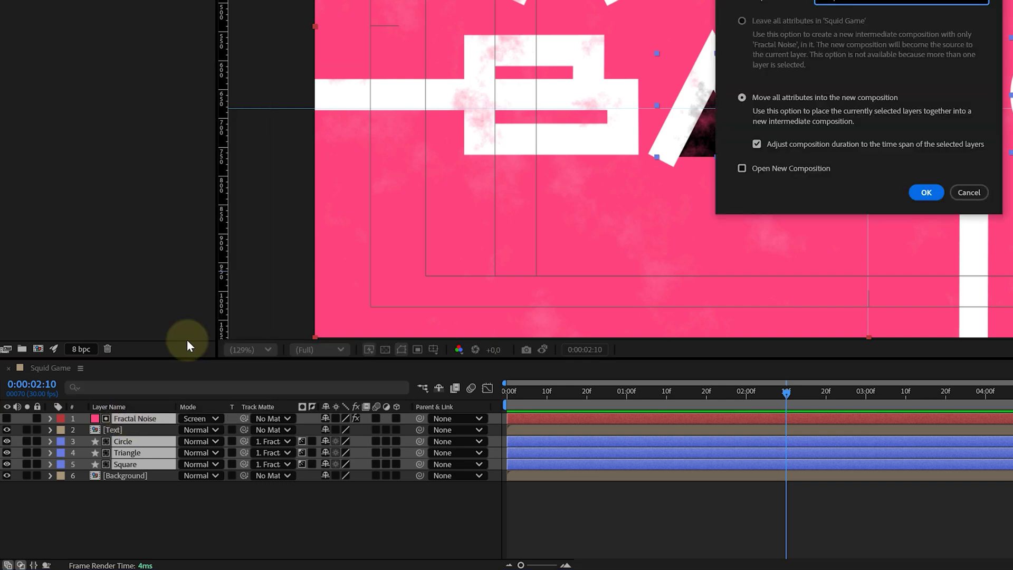
pyautogui.write('Shapes')
pyautogui.click(790, 306)
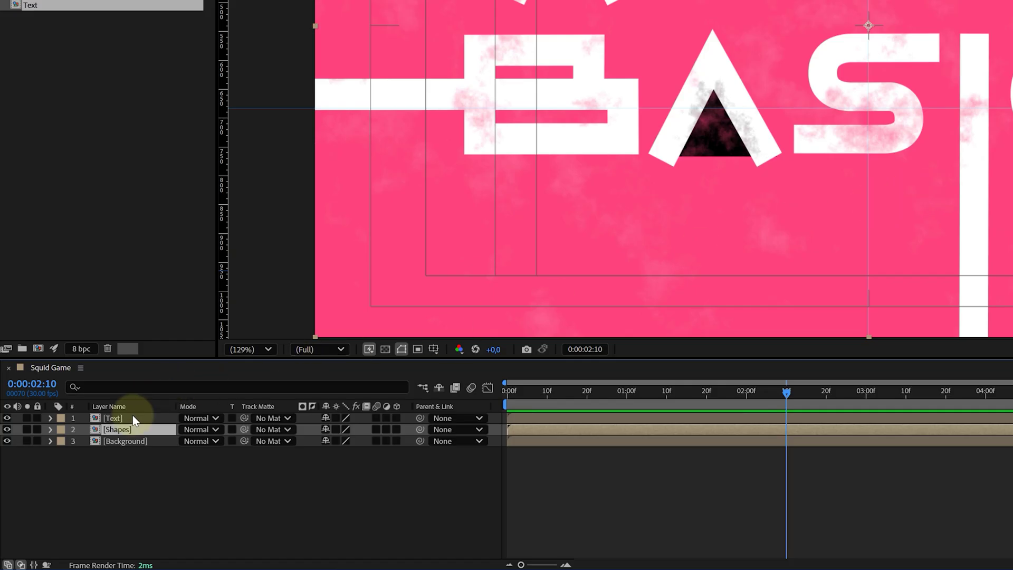
# Step: Turn on the 3D Layer switch for the Text, Shapes and Background layers
pyautogui.click(131, 417)
pyautogui.keyDown('shift'); pyautogui.click(134, 442); pyautogui.keyUp('shift')
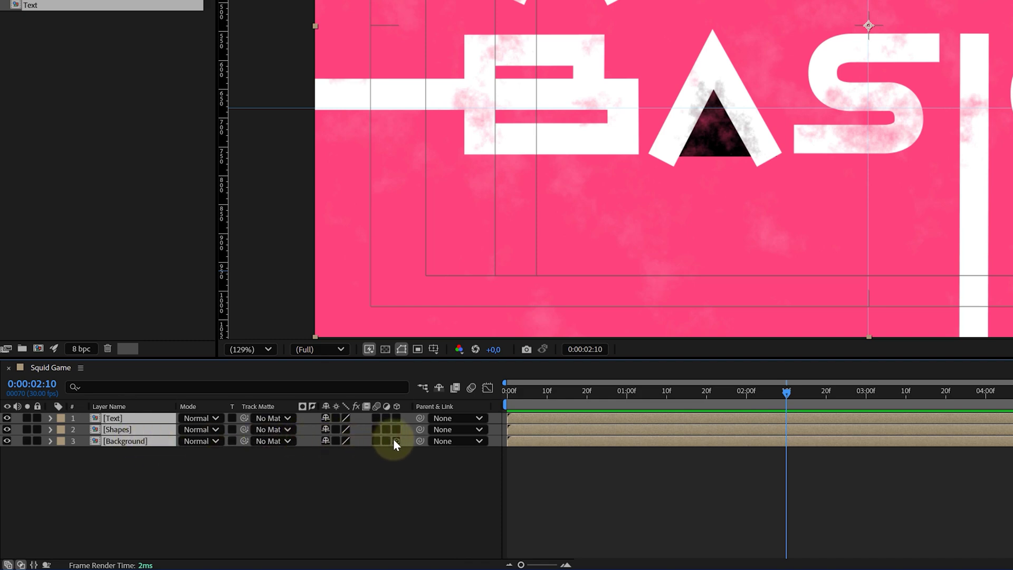
pyautogui.click(396, 419)
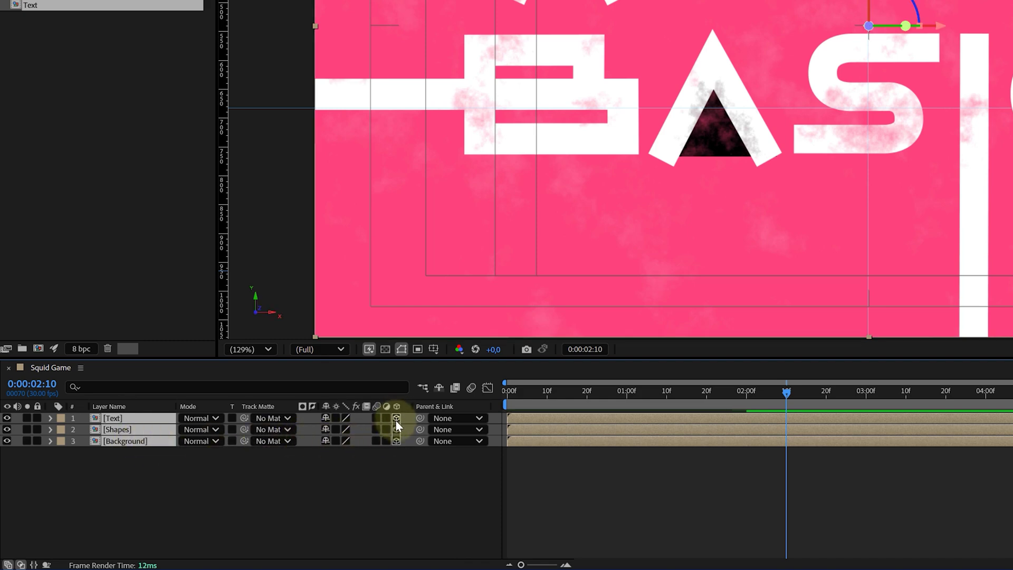
# Step: Add a new One-Node 50mm camera layer
pyautogui.rightClick(287, 492)
pyautogui.moveTo(364, 347)
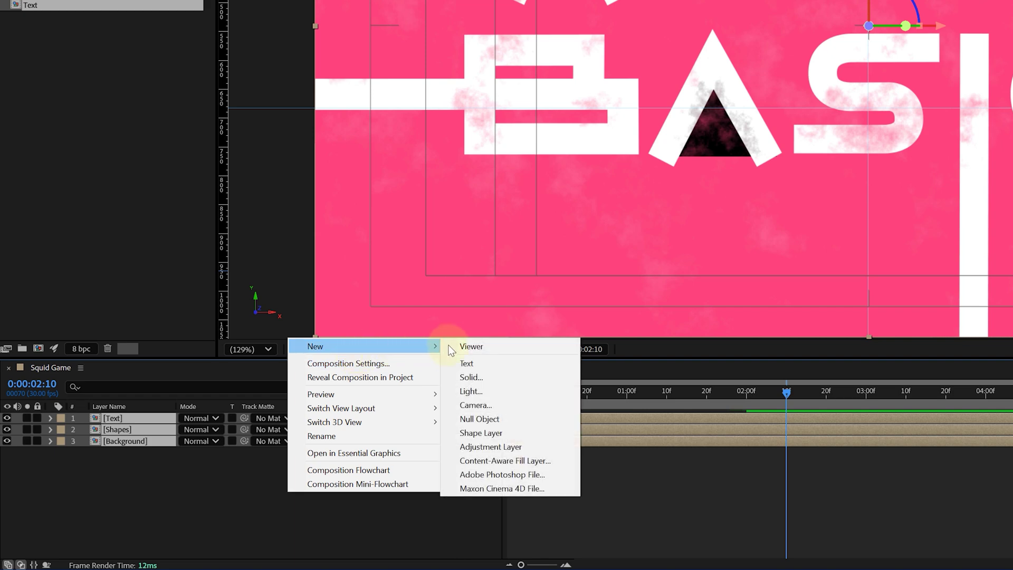
pyautogui.click(508, 404)
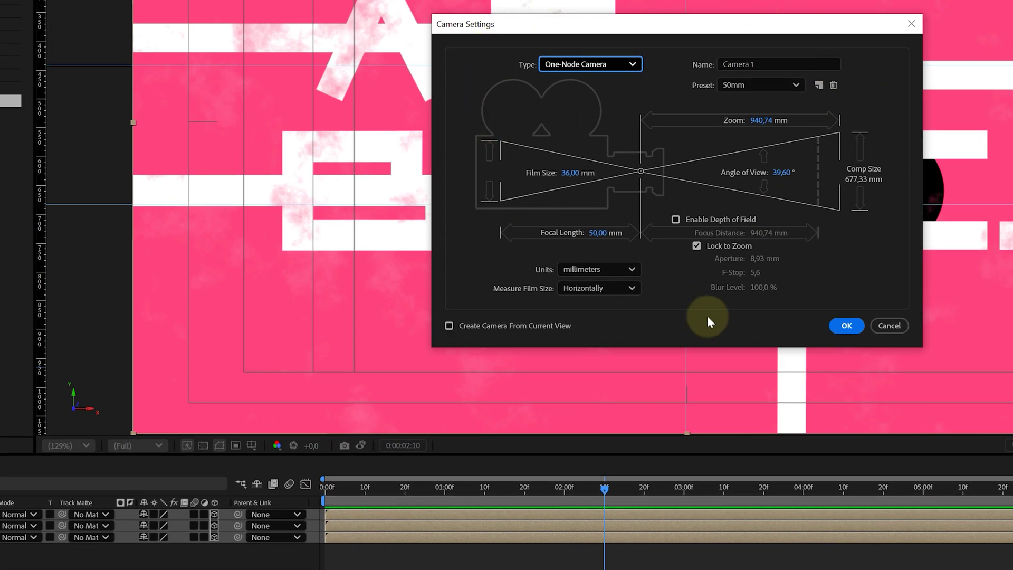
pyautogui.click(843, 326)
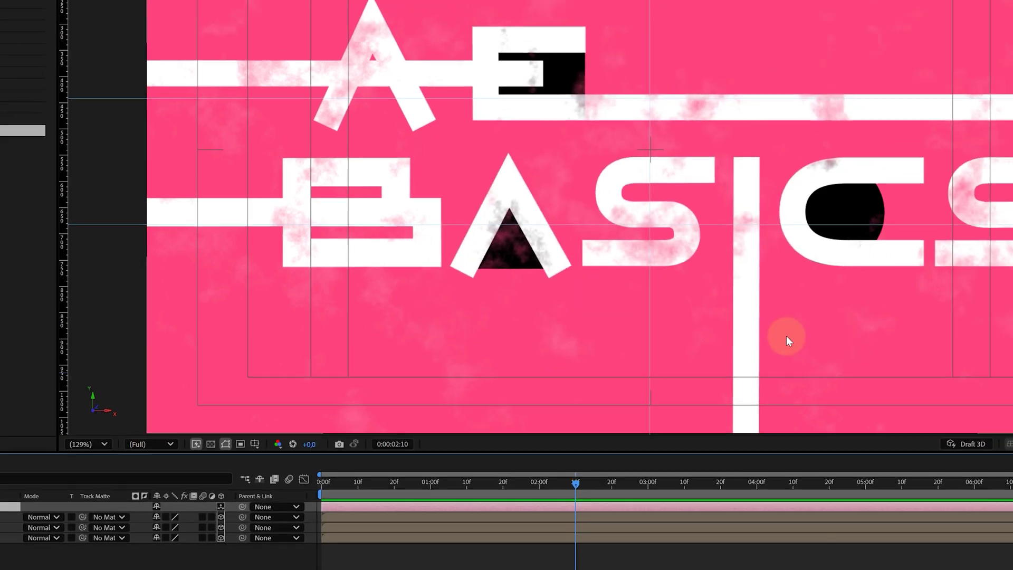
# Step: At 0:00, keyframe Camera 1 Position close on the shapes with Z -1740.7 and X 978
pyautogui.moveTo(485, 470); pyautogui.dragTo(309, 472)
pyautogui.press('p')
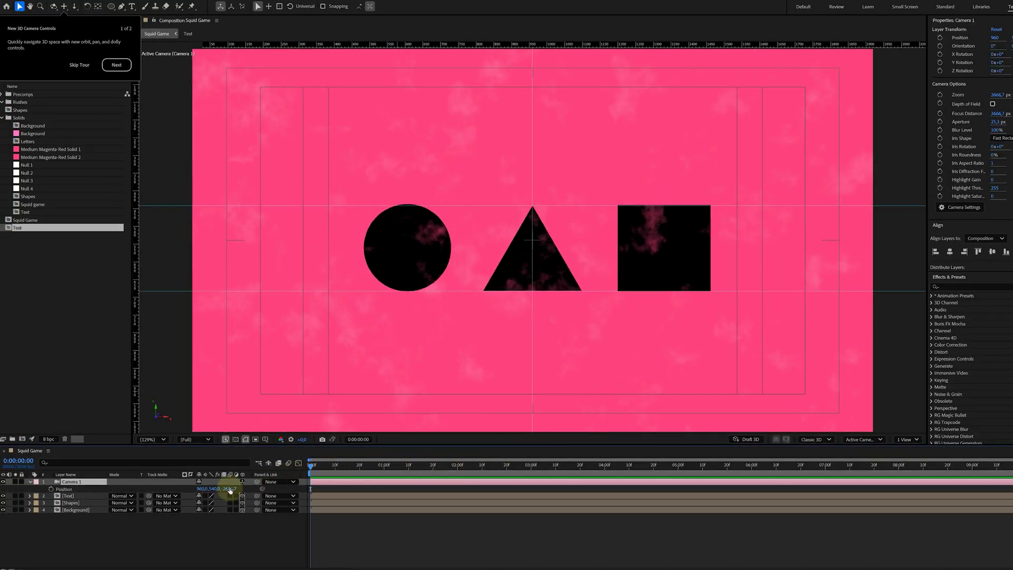
pyautogui.moveTo(230, 490); pyautogui.dragTo(601, 477)
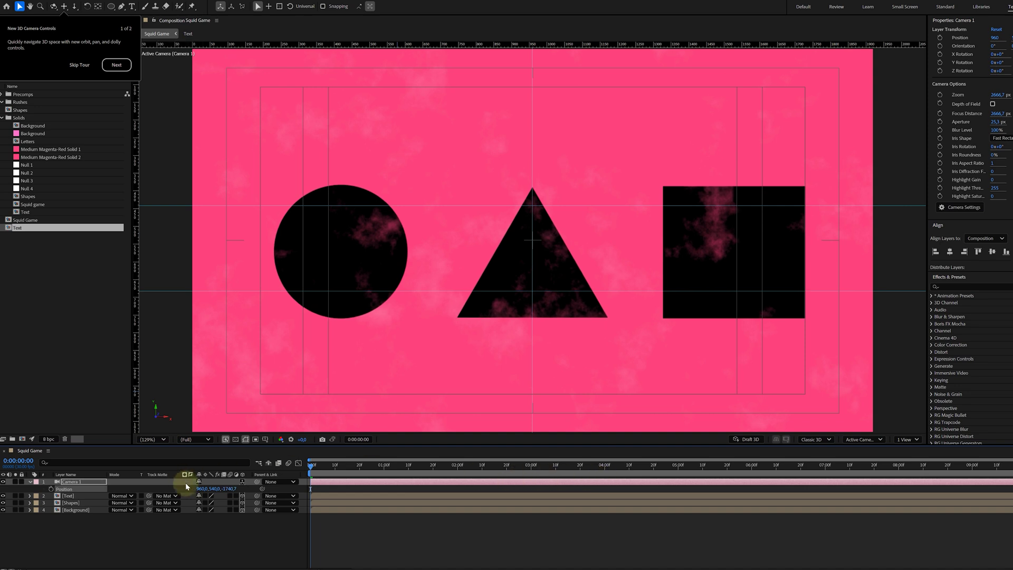
pyautogui.moveTo(199, 488); pyautogui.dragTo(205, 487)
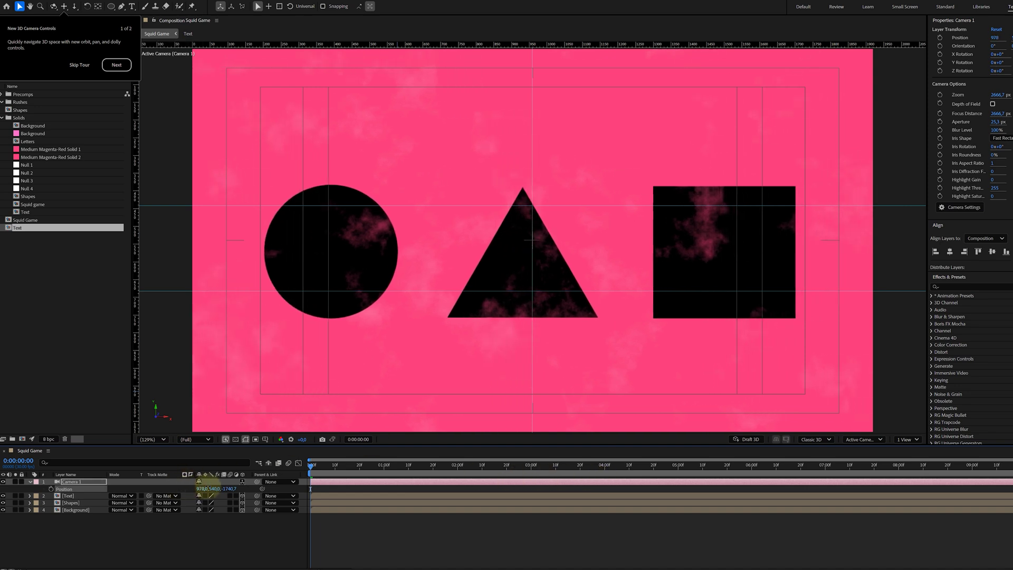
pyautogui.click(51, 490)
# Step: Reset Camera 1 Position at 4:00 to 960,540,-2666.7 and preview the pull-back
pyautogui.moveTo(311, 465); pyautogui.dragTo(459, 469)
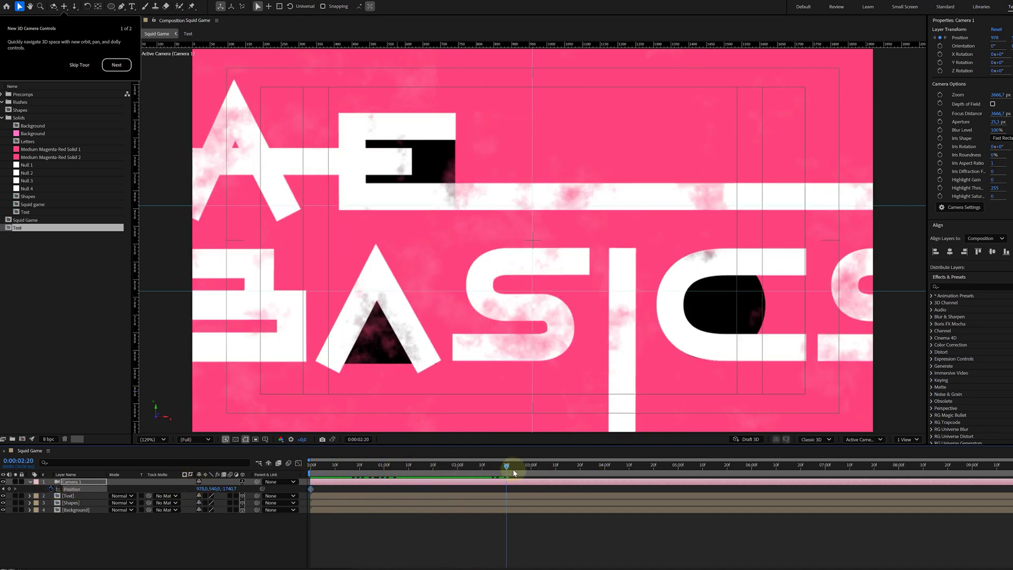
pyautogui.rightClick(81, 489)
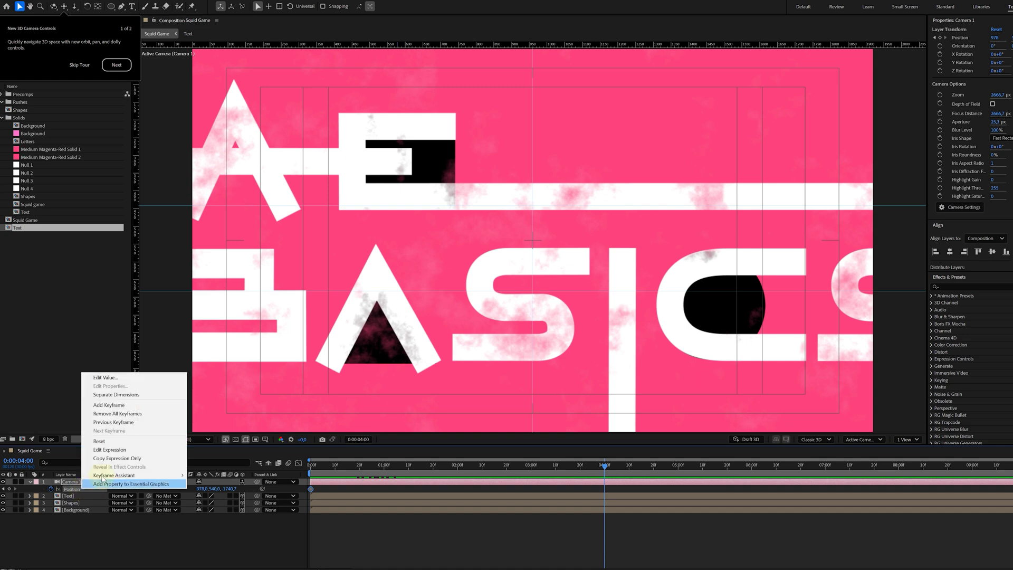
pyautogui.click(99, 441)
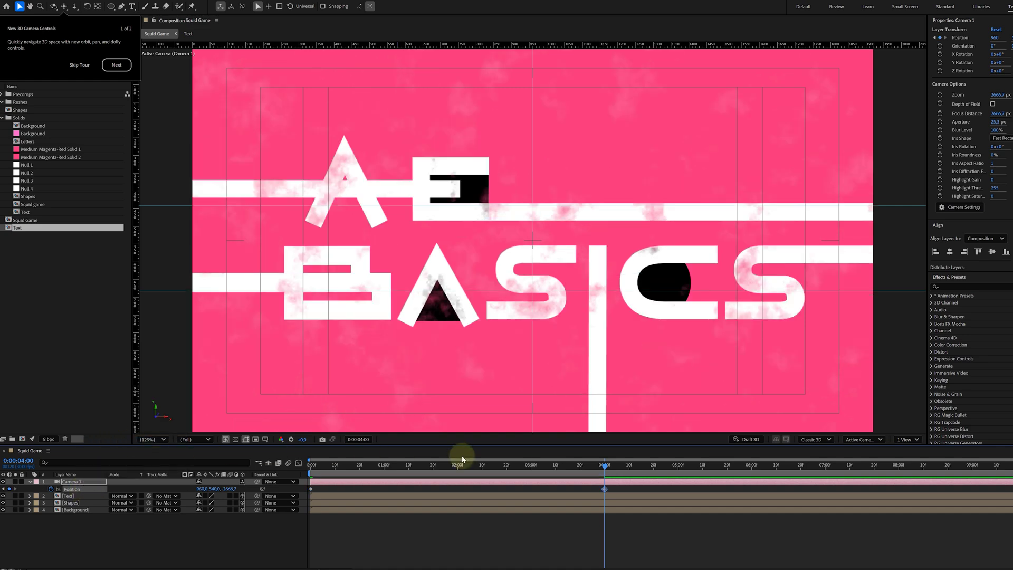
pyautogui.moveTo(559, 466); pyautogui.dragTo(604, 477)
# Step: Add a Null 5 object and parent the Text and Shapes layers to it
pyautogui.rightClick(221, 536)
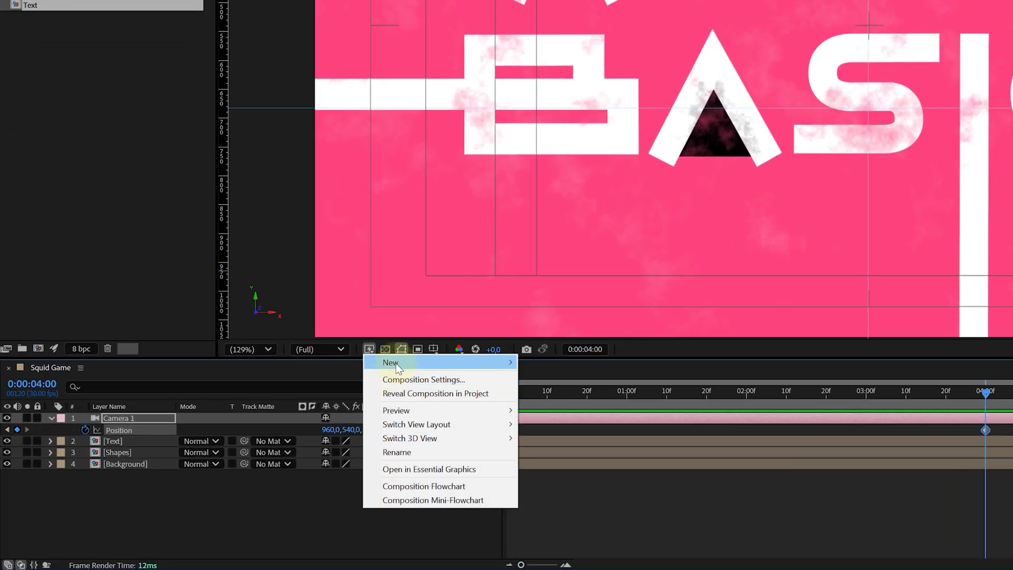
pyautogui.moveTo(410, 363)
pyautogui.click(580, 435)
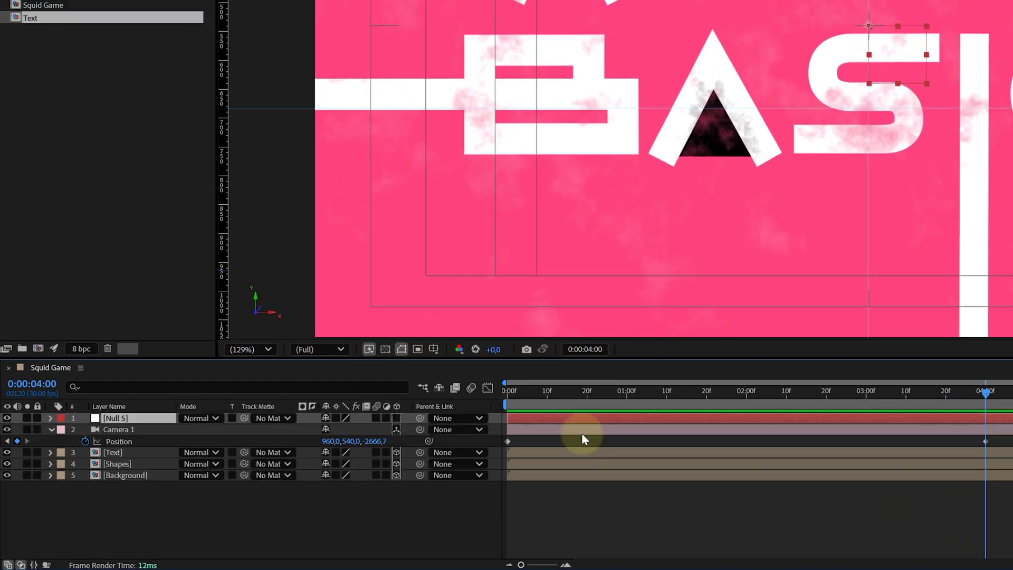
pyautogui.click(149, 453)
pyautogui.keyDown('shift'); pyautogui.click(145, 462); pyautogui.keyUp('shift')
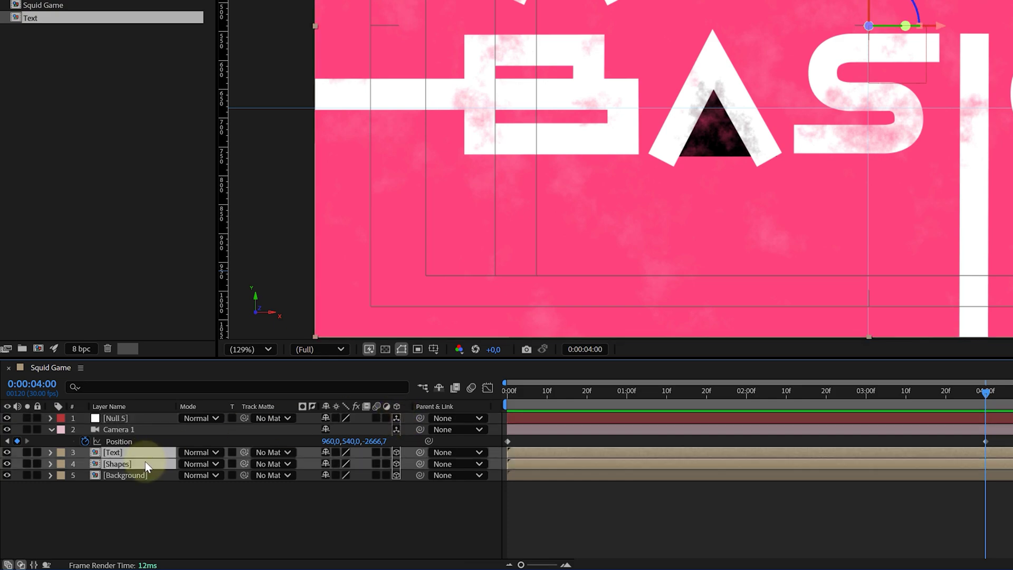
pyautogui.moveTo(419, 452); pyautogui.dragTo(137, 420)
# Step: Set a 0,0,0 Orientation keyframe on Null 5 at 4:00, then return to the start
pyautogui.click(137, 419)
pyautogui.press('r')
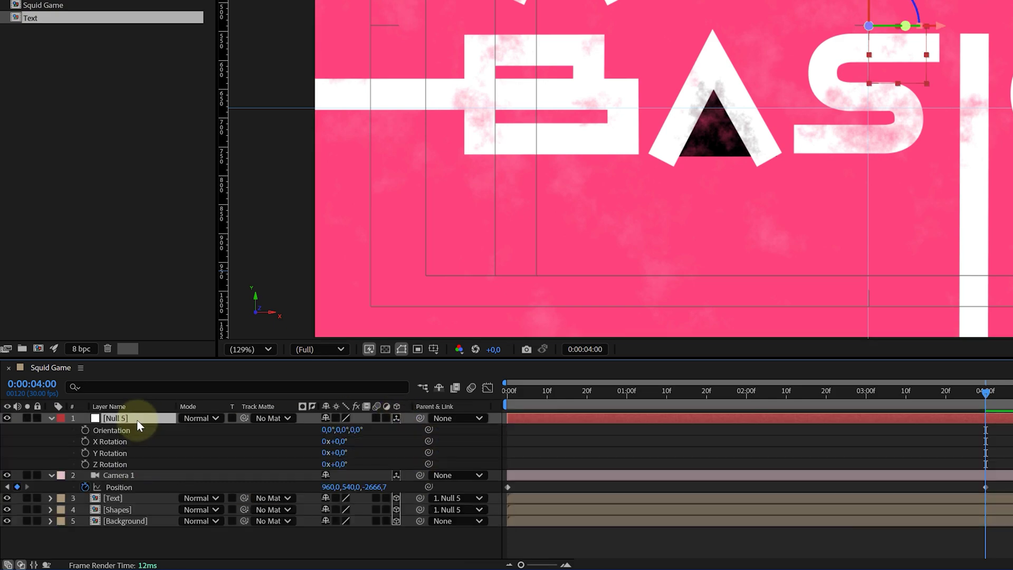
pyautogui.click(85, 430)
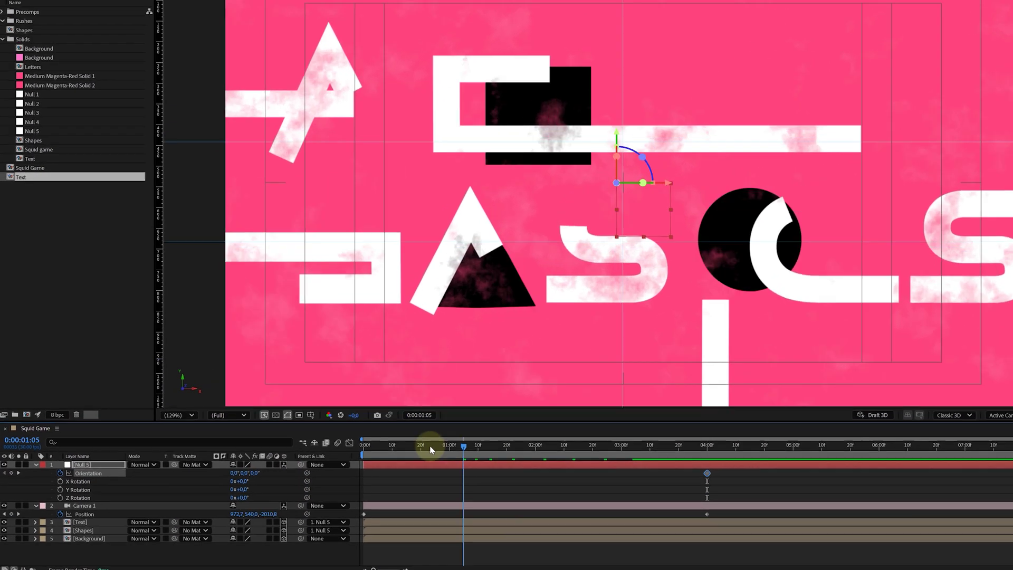
pyautogui.press('Home')
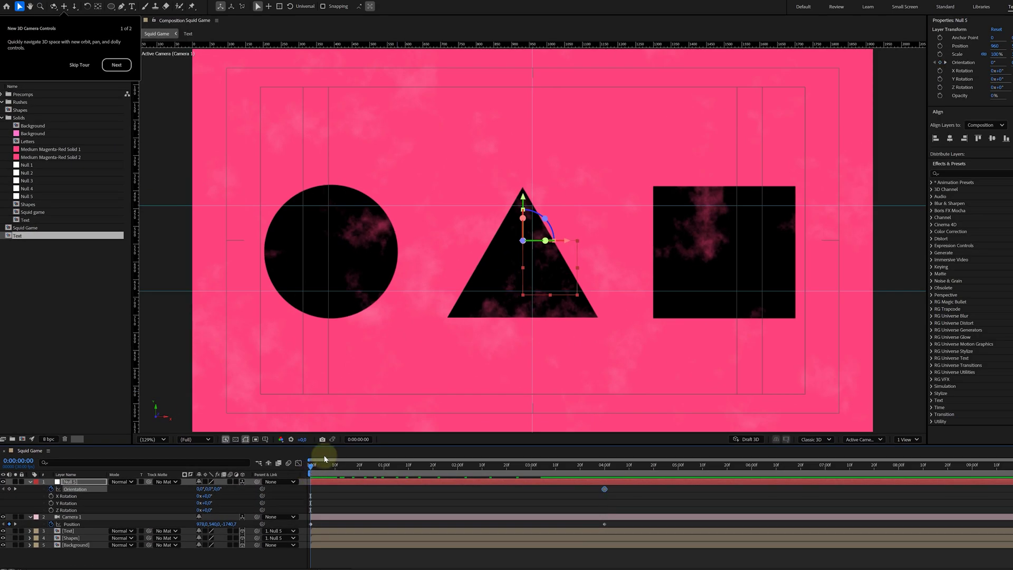
# Step: Preview the frame just after the start to check the shapes tilted in 3D
pyautogui.click(324, 462)
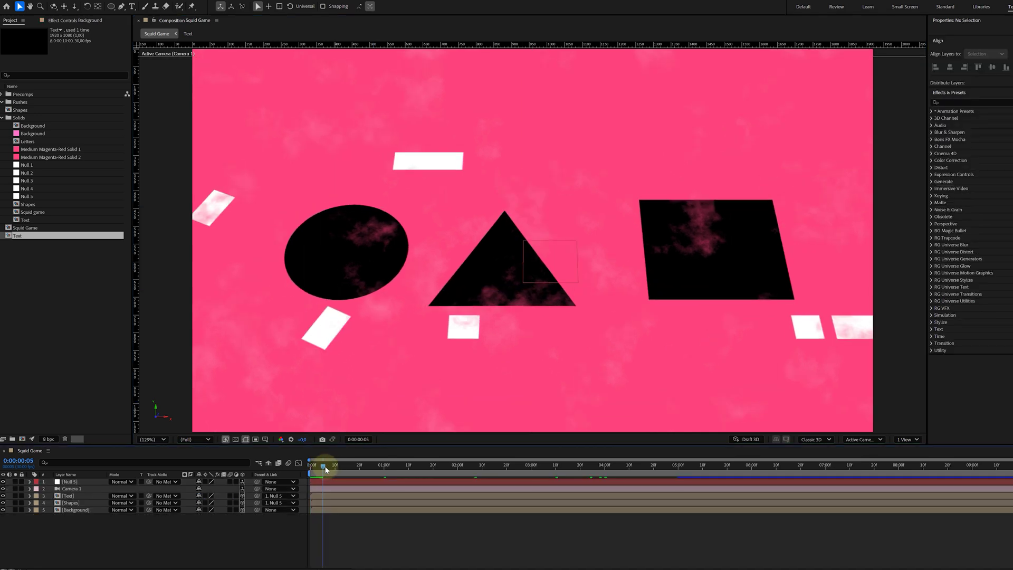